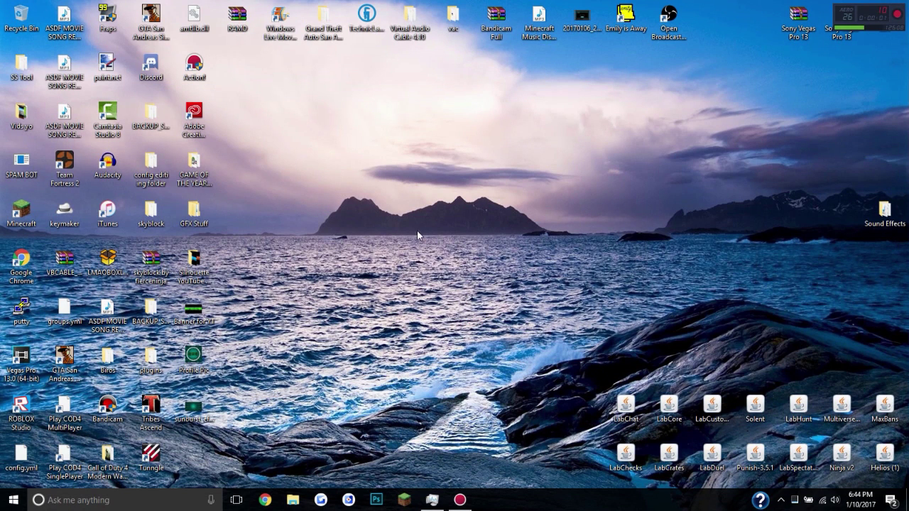
# Step: Move the Profile Pic desktop icon next to Action!
pyautogui.rightClick(307, 230)
pyautogui.click(318, 402)
pyautogui.moveTo(210, 357); pyautogui.dragTo(250, 65)
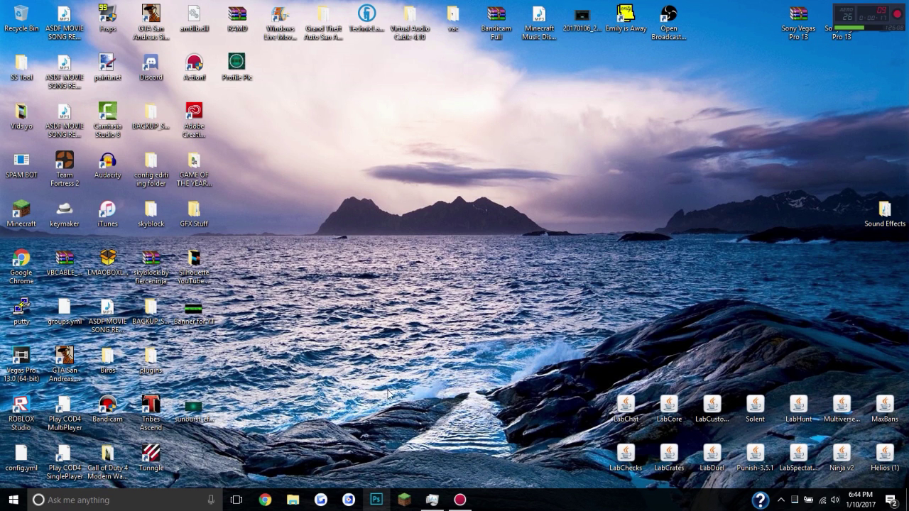
# Step: Delete the amtlib.dll file from the desktop
pyautogui.moveTo(388, 394); pyautogui.dragTo(382, 344)
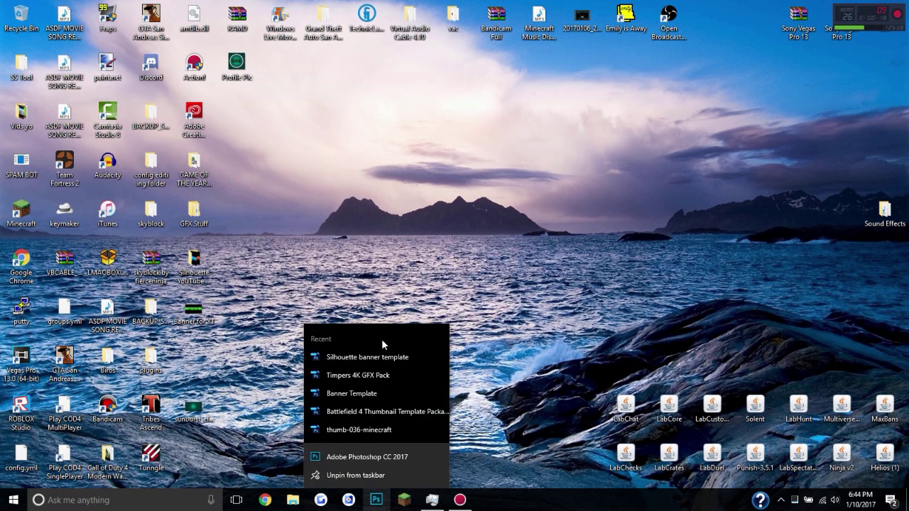
pyautogui.click(346, 264)
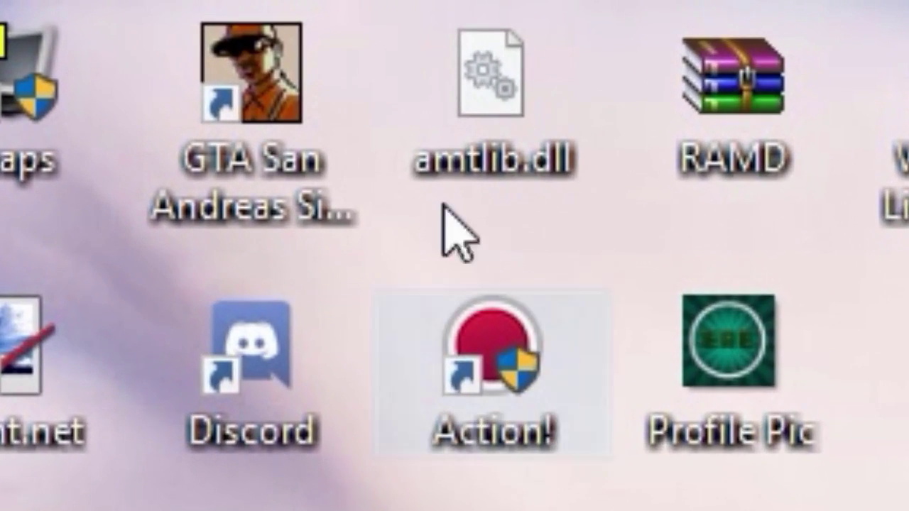
pyautogui.click(450, 142)
pyautogui.press('Delete')
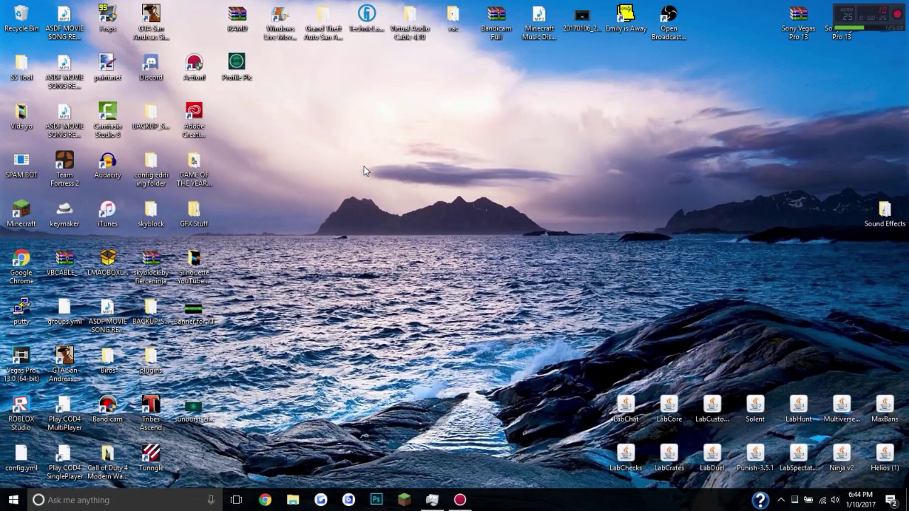
# Step: Launch Photoshop CC 2017 from the taskbar and begin a new document from the start screen
pyautogui.click(374, 498)
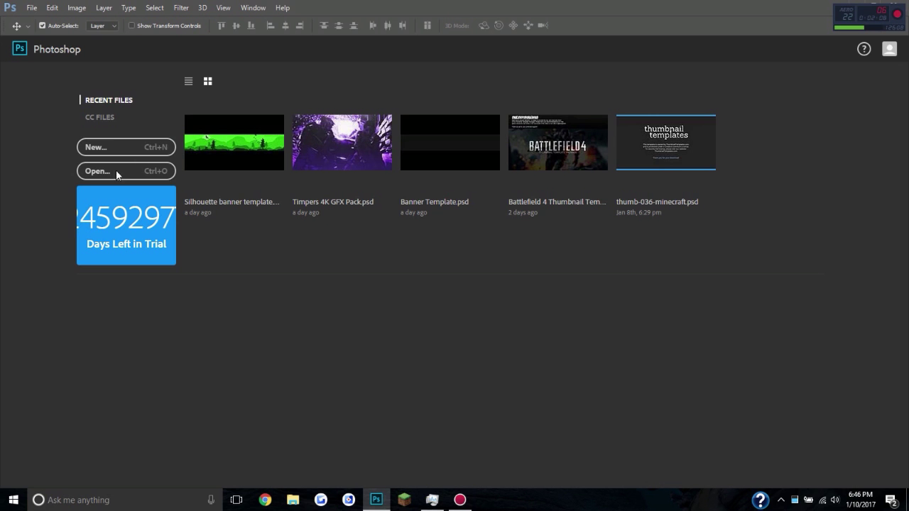
pyautogui.click(79, 152)
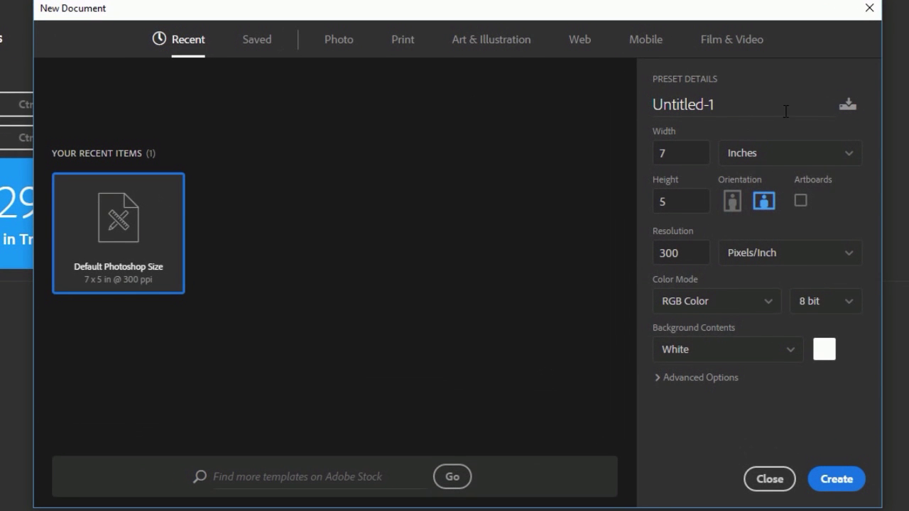
# Step: Create a 500×500 pixel document named 'PRIFILE PCITURE kkk'
pyautogui.click(768, 156)
pyautogui.click(748, 186)
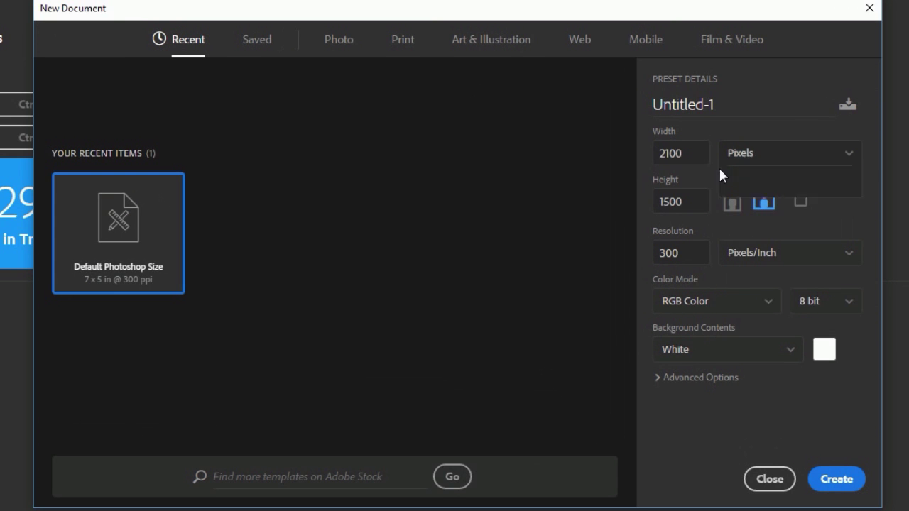
pyautogui.write('500')
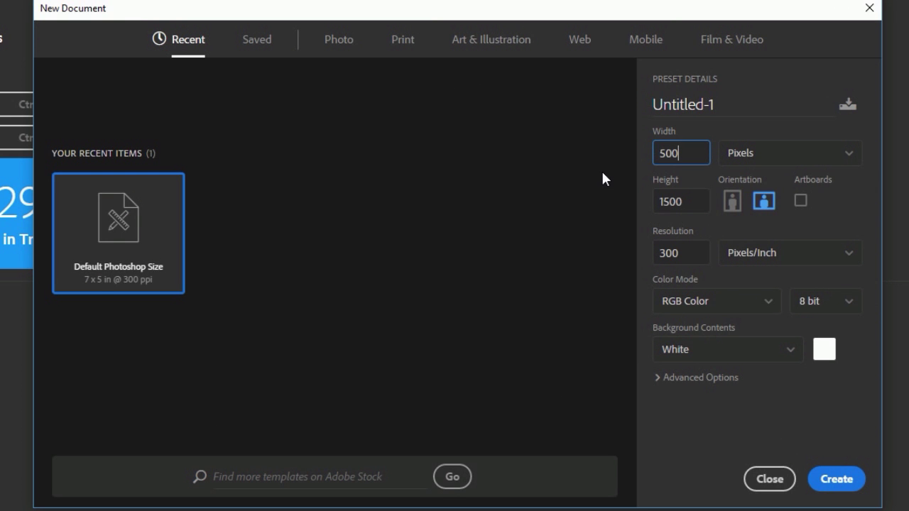
pyautogui.press('Tab')
pyautogui.write('500')
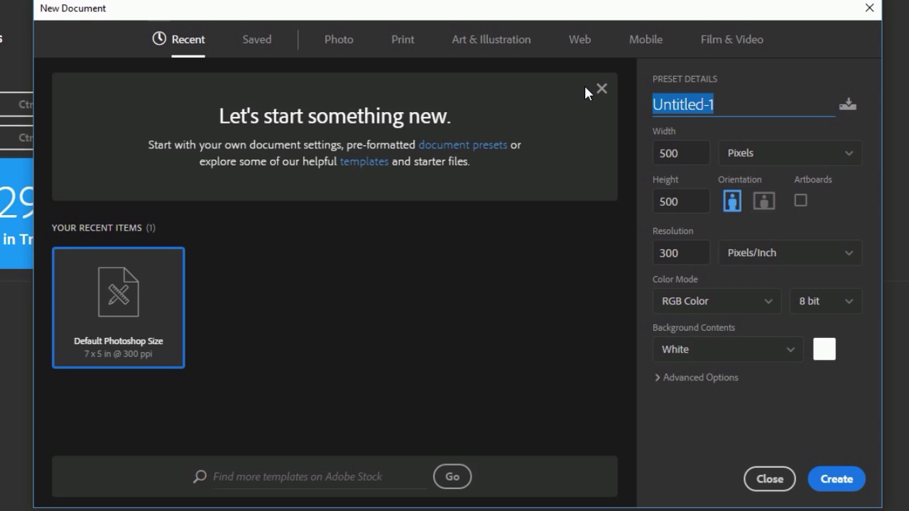
pyautogui.write('PRIFIL')
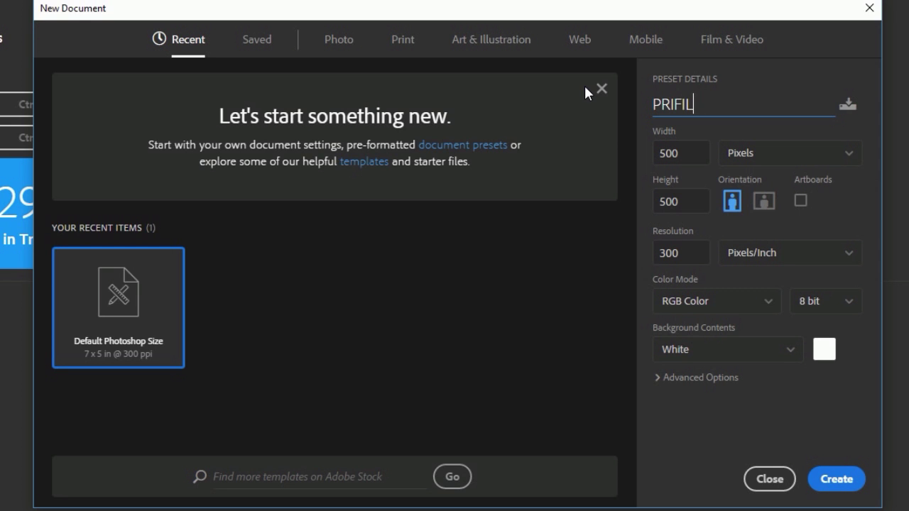
pyautogui.write('E PCITURE kkk')
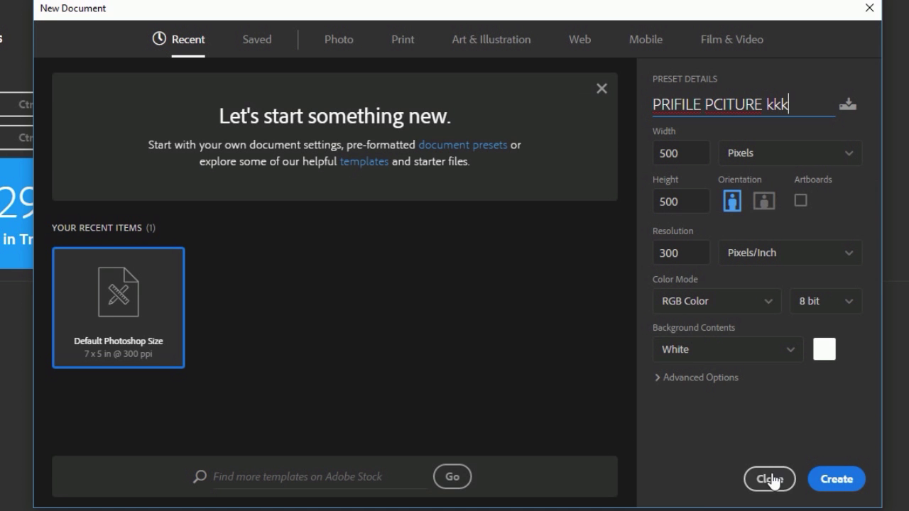
pyautogui.click(835, 480)
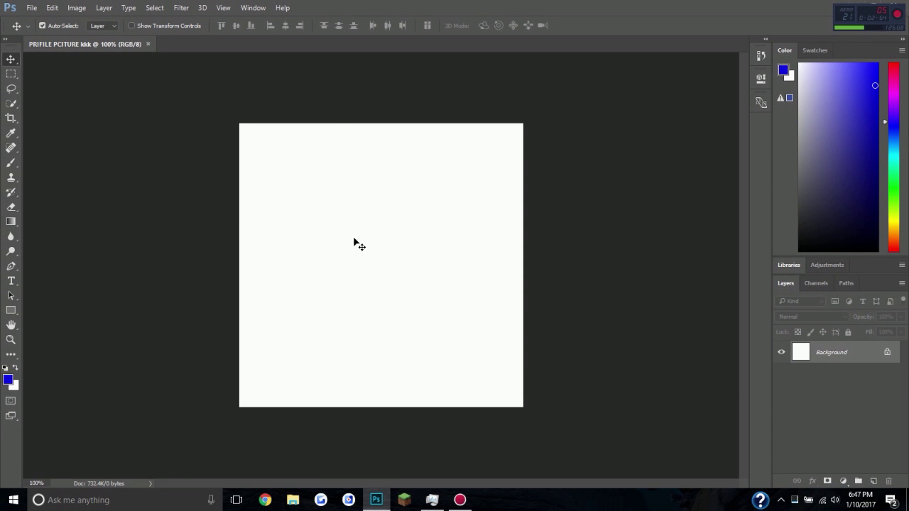
# Step: Convert the Background to Layer 0 and drag its white fill off the canvas
pyautogui.moveTo(290, 163); pyautogui.dragTo(329, 252)
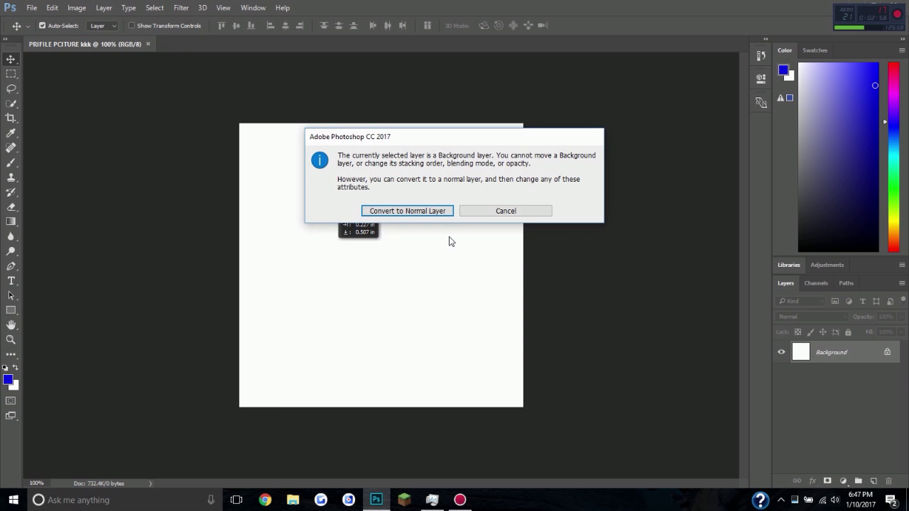
pyautogui.click(443, 211)
pyautogui.moveTo(441, 215); pyautogui.dragTo(608, 422)
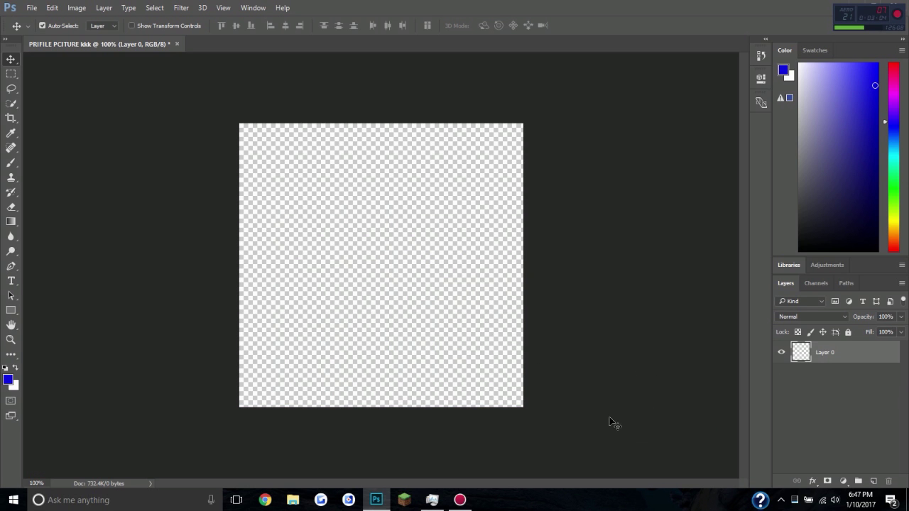
pyautogui.moveTo(529, 414); pyautogui.dragTo(565, 437)
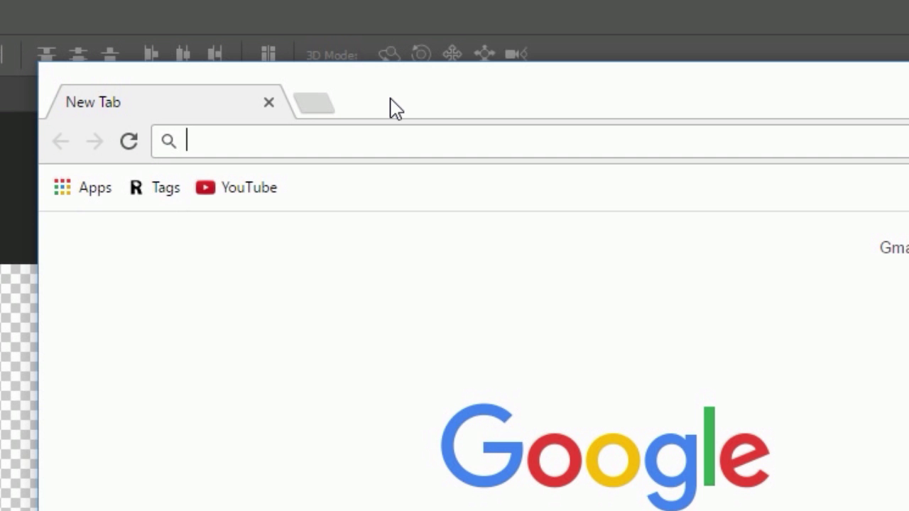
# Step: Search Google for 'blue sunburst', accepting the correction of the 'blue sunbirst' typo
pyautogui.write('blue ')
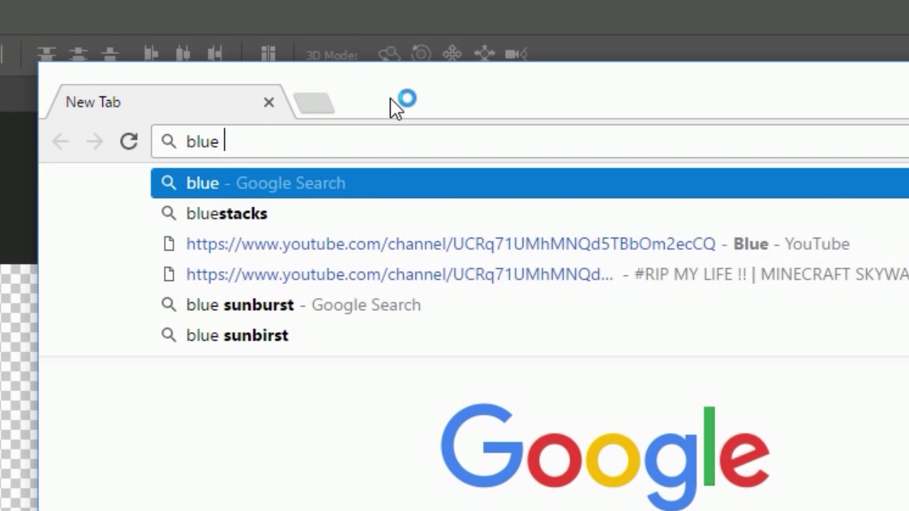
pyautogui.write('sunbirst')
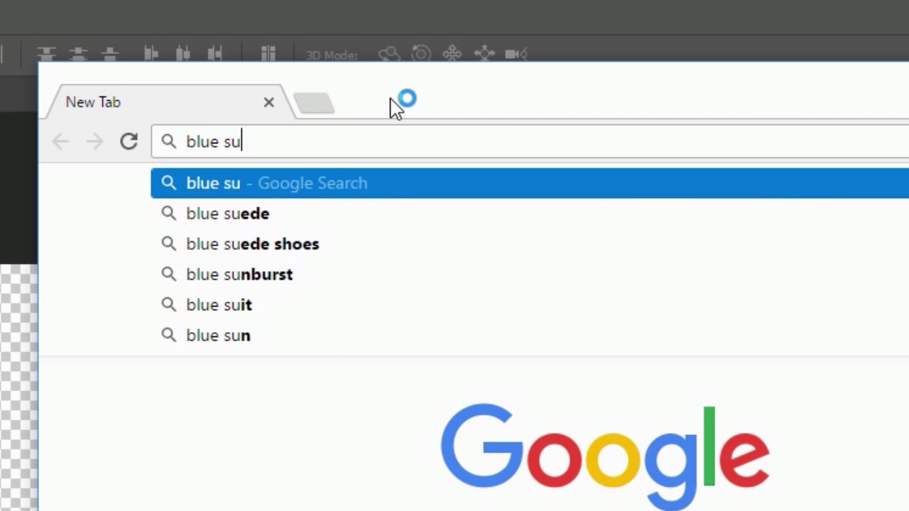
pyautogui.press('Return')
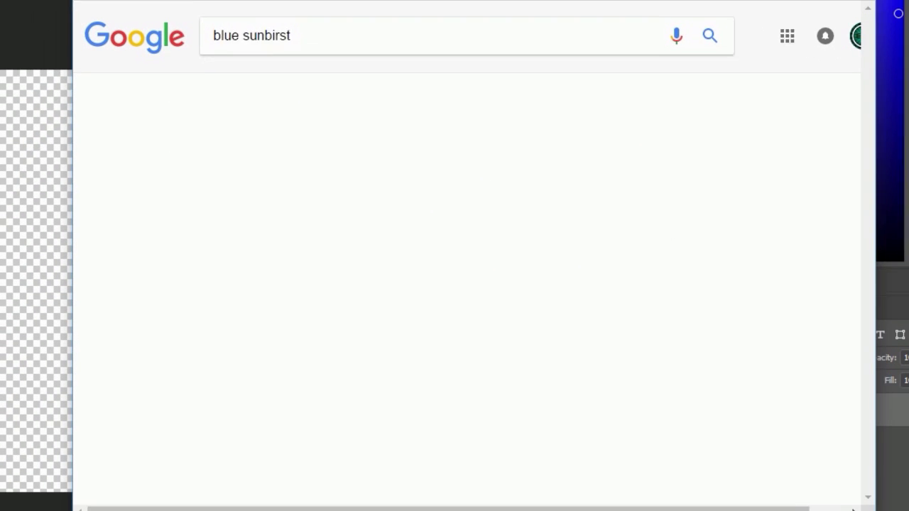
pyautogui.click(403, 159)
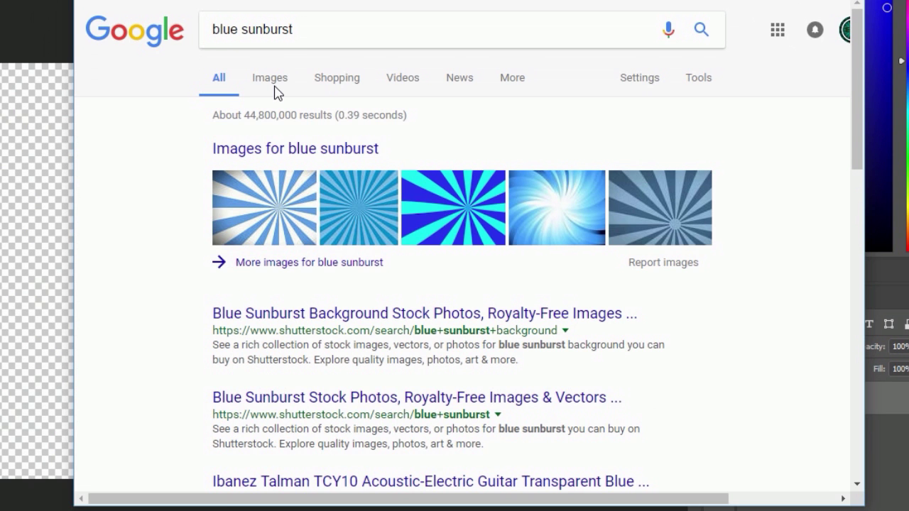
# Step: Open the square 2000×2000 Blue Sunburst image's freeiconspng page in a maximized window
pyautogui.click(277, 81)
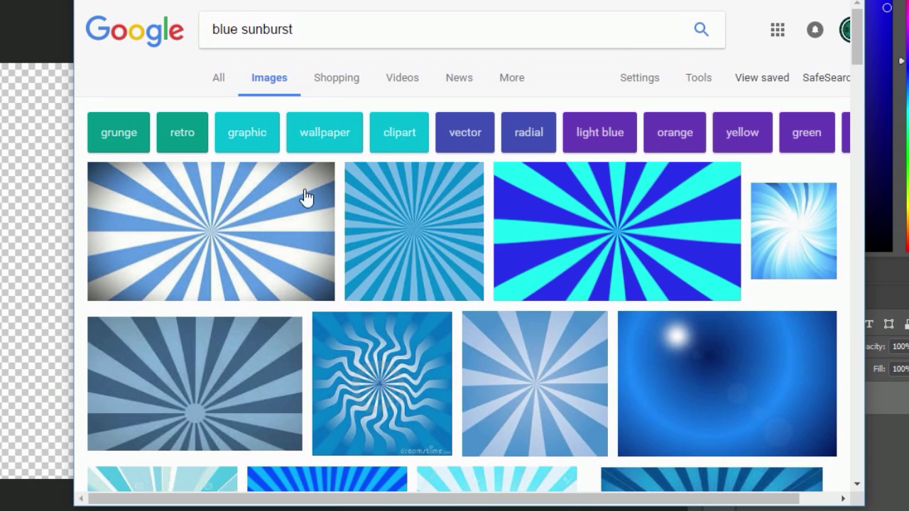
pyautogui.scroll(-2, 357, 247)
pyautogui.scroll(2, 358, 248)
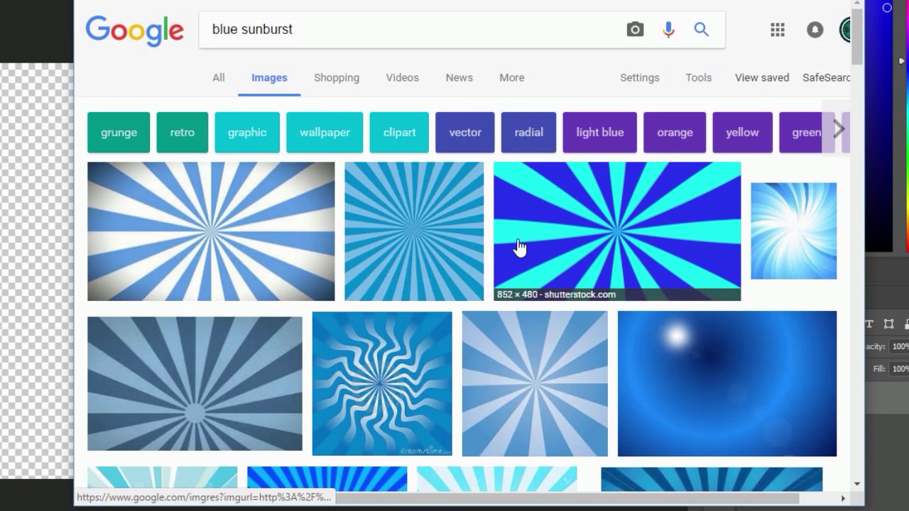
pyautogui.scroll(-6, 520, 246)
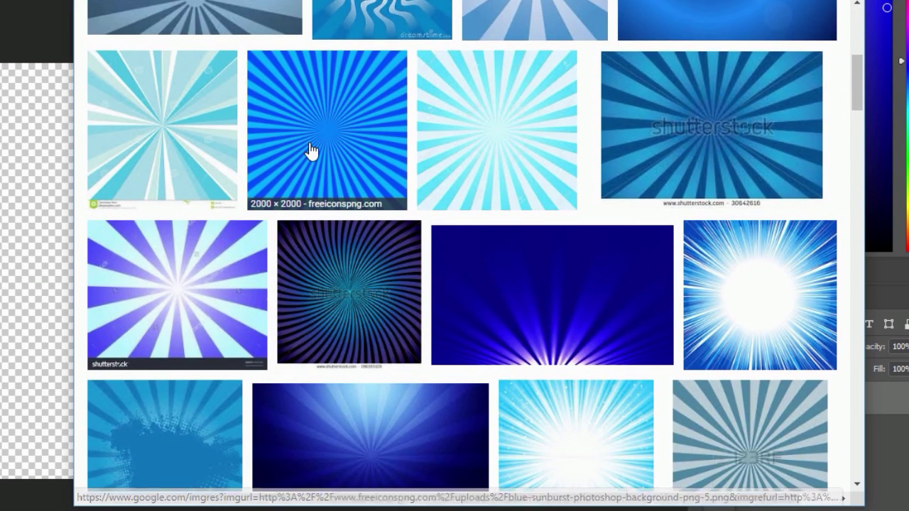
pyautogui.click(311, 151)
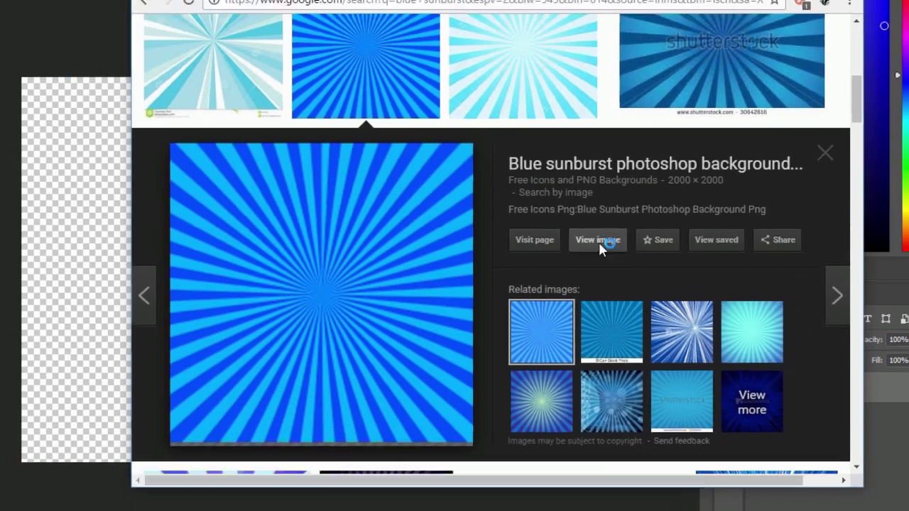
pyautogui.click(577, 239)
pyautogui.doubleClick(547, 10)
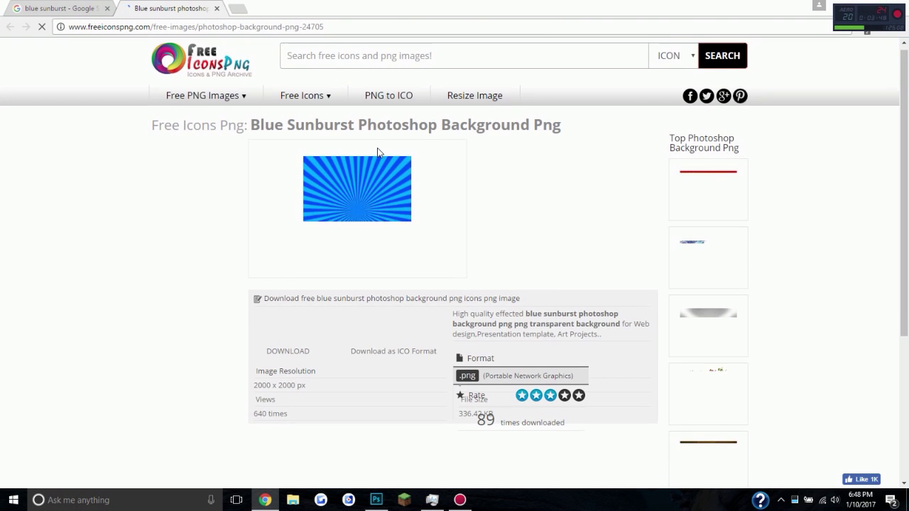
# Step: Close the freeiconspng tab and browse further through the blue sunburst image results
pyautogui.scroll(-1, 371, 185)
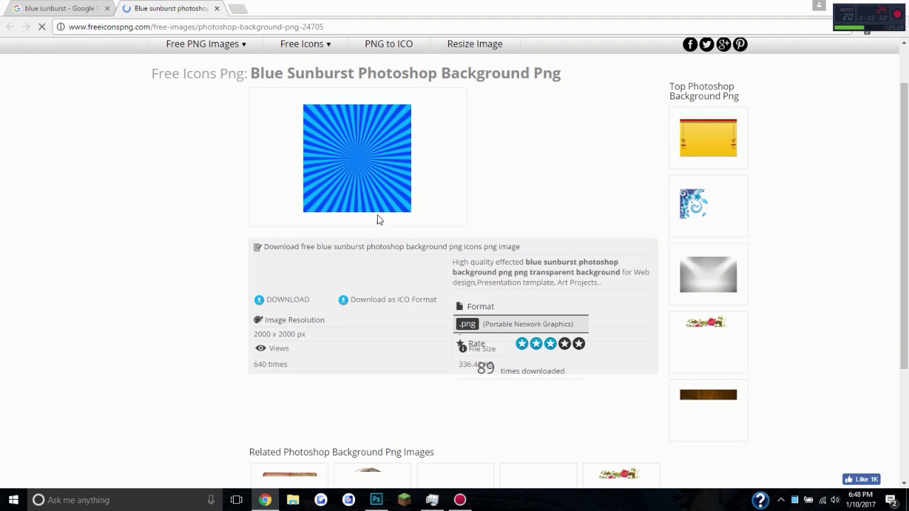
pyautogui.click(217, 7)
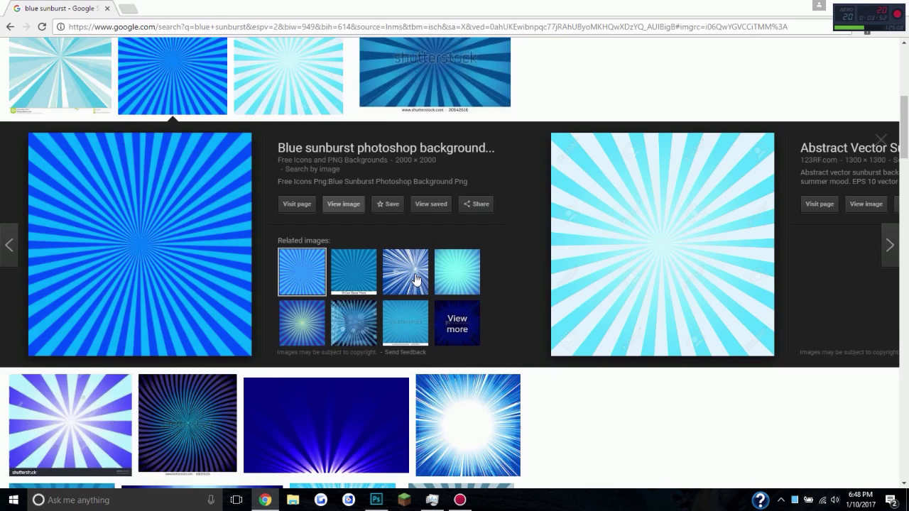
pyautogui.scroll(-2, 366, 293)
pyautogui.scroll(-6, 366, 293)
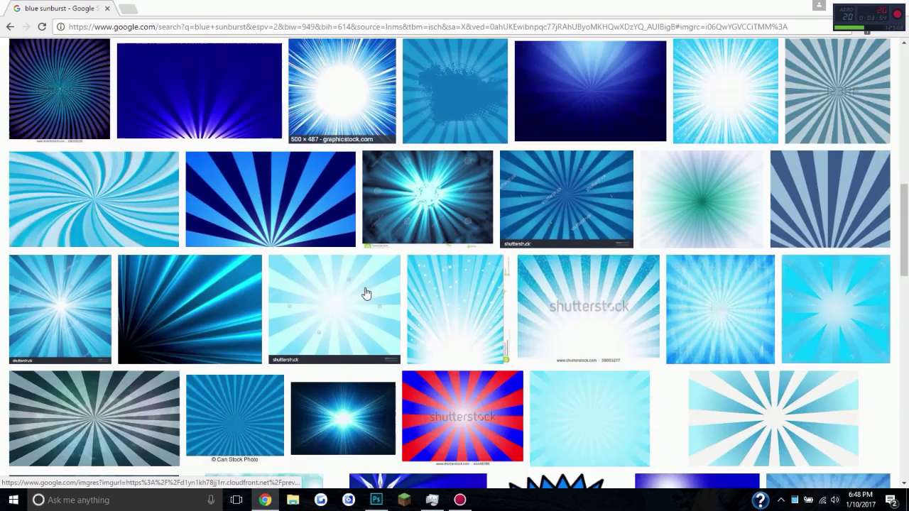
pyautogui.scroll(4, 229, 203)
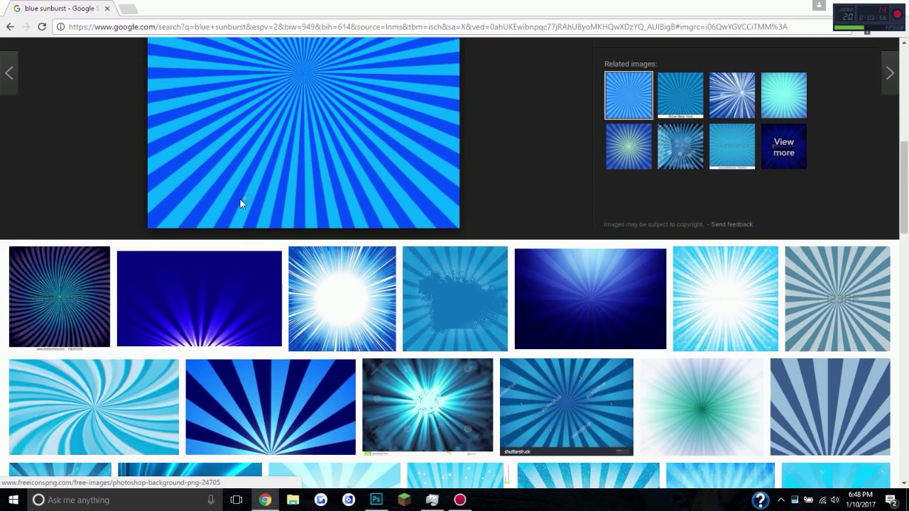
pyautogui.scroll(-6, 333, 174)
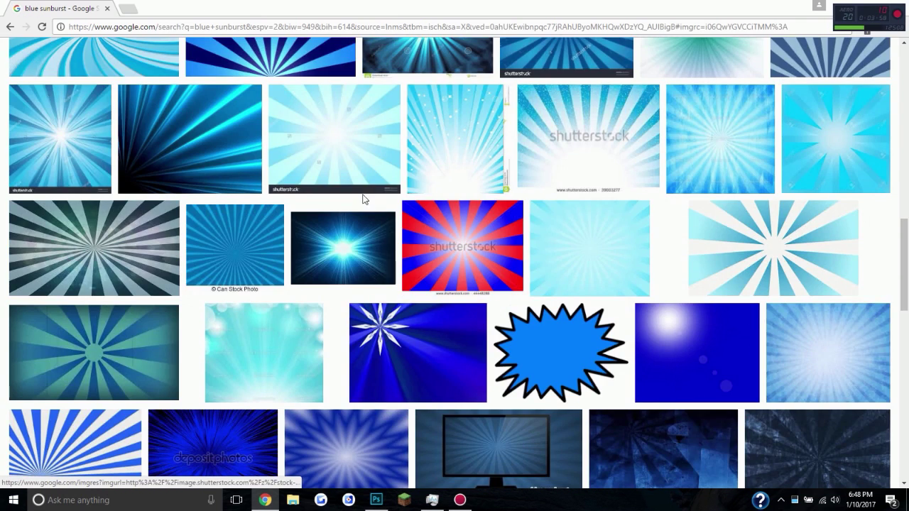
pyautogui.scroll(-3, 89, 258)
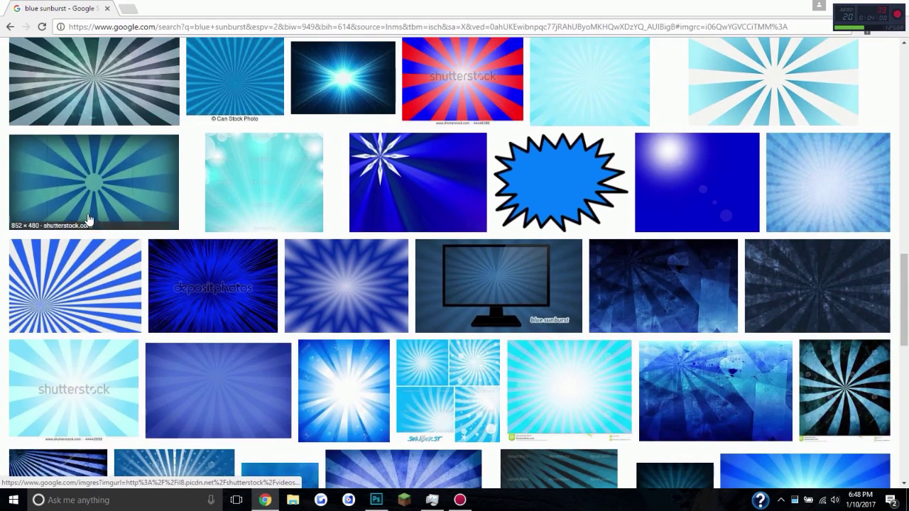
pyautogui.scroll(-2, 208, 294)
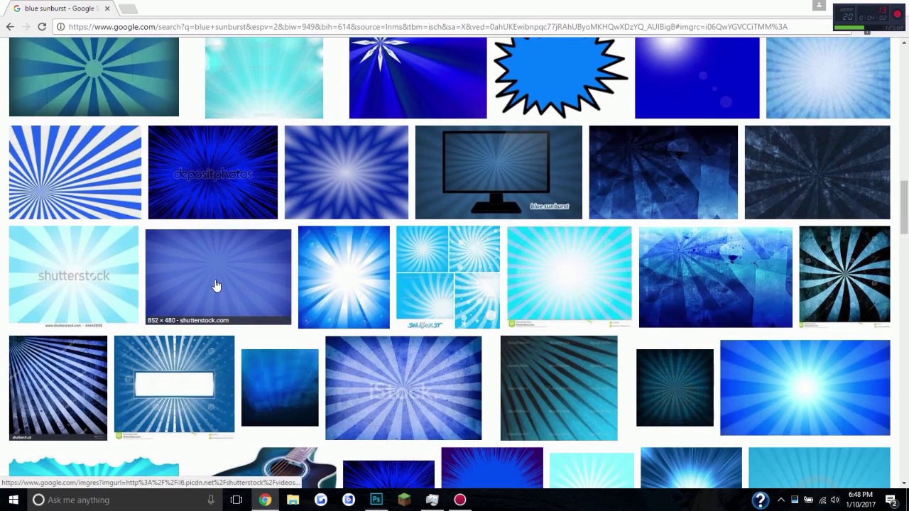
pyautogui.scroll(-2, 217, 287)
pyautogui.scroll(5, 457, 375)
# Step: Open a blue sunburst result's source page and download the 2000×2000 PNG
pyautogui.click(458, 375)
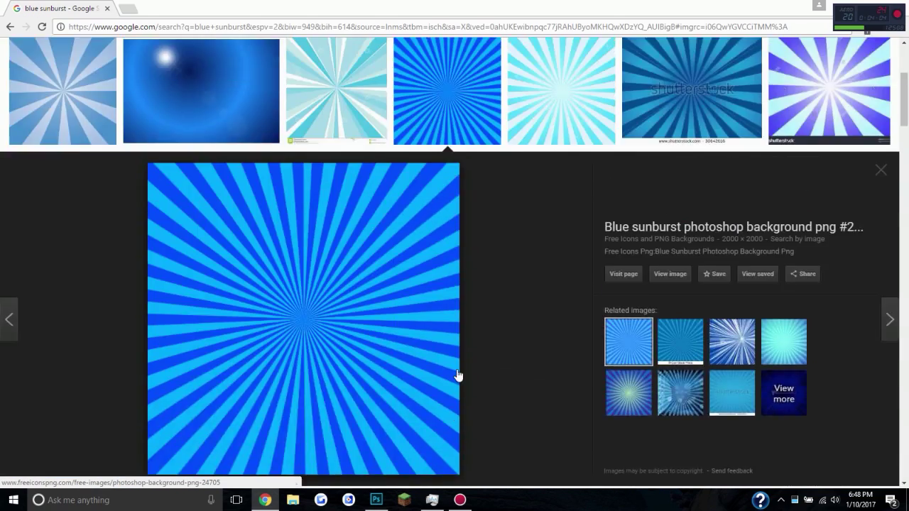
pyautogui.scroll(4, 454, 373)
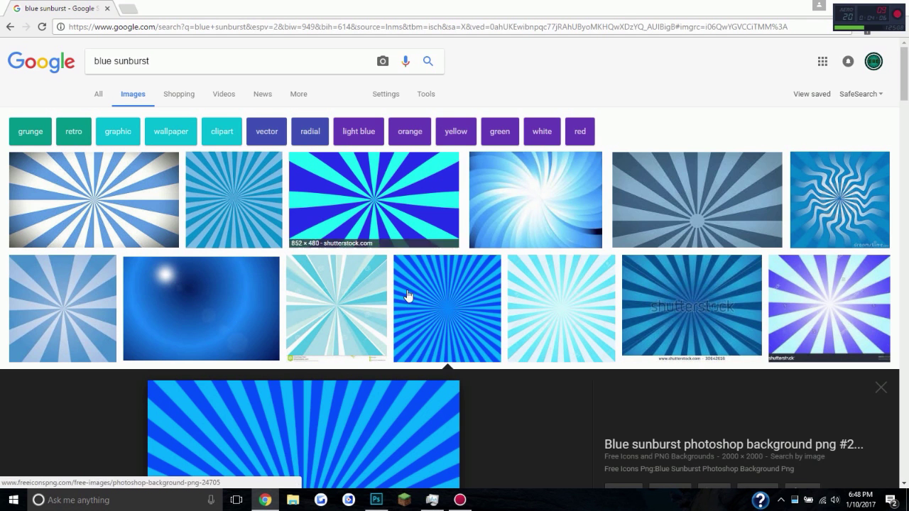
pyautogui.scroll(-3, 427, 296)
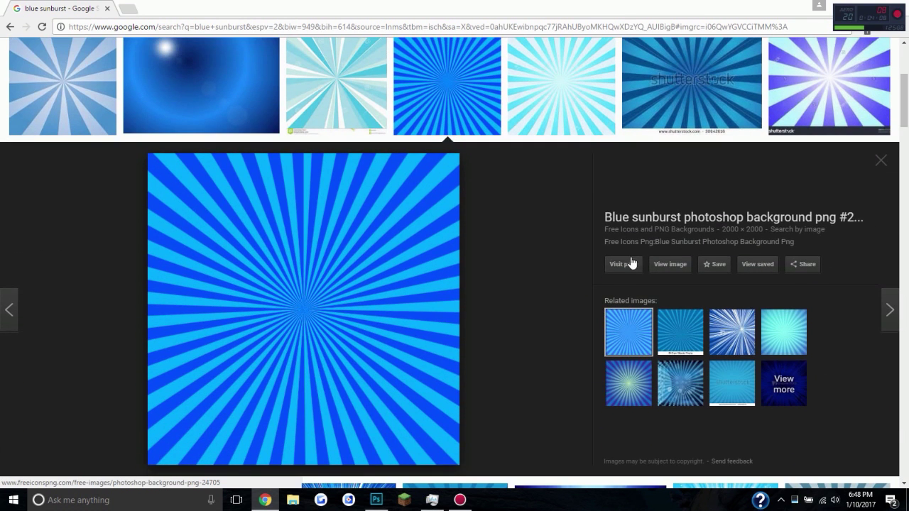
pyautogui.click(669, 267)
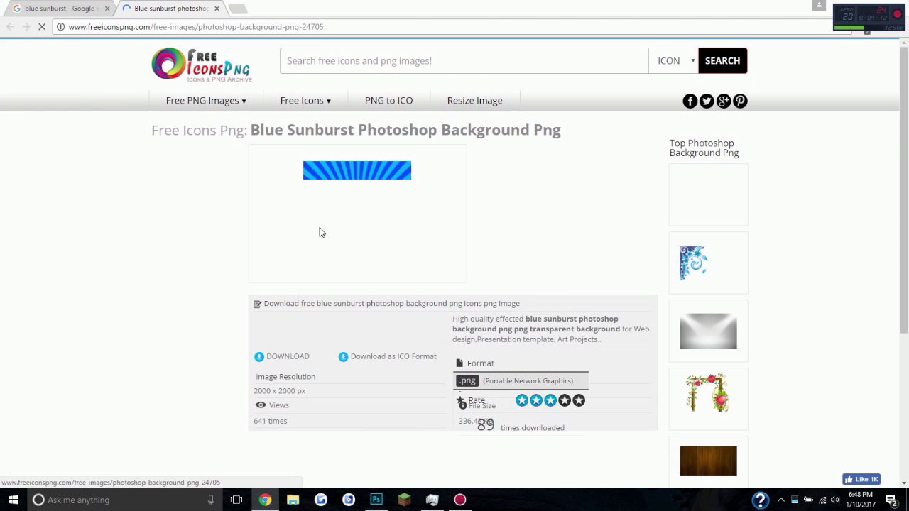
pyautogui.click(287, 362)
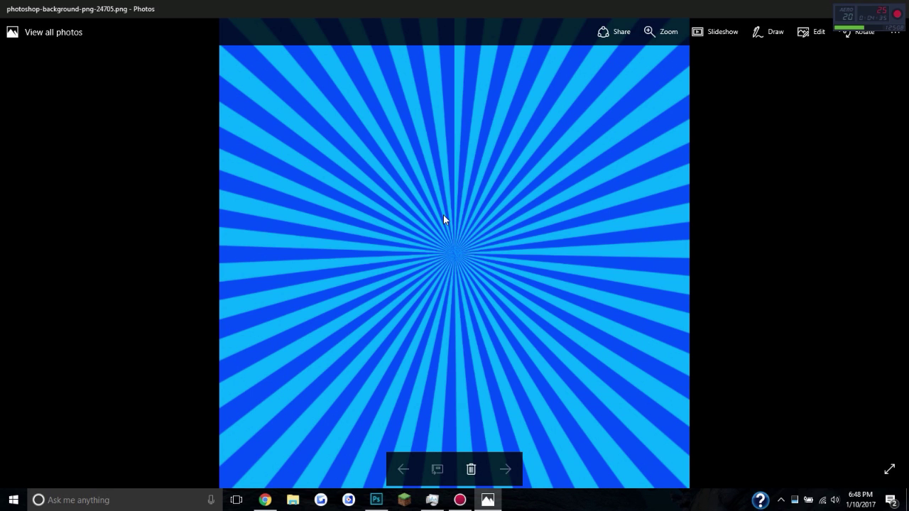
# Step: Zoom in and out on the downloaded sunburst in Photos, then restore and close the viewer
pyautogui.scroll(5, 444, 215)
pyautogui.scroll(3, 449, 219)
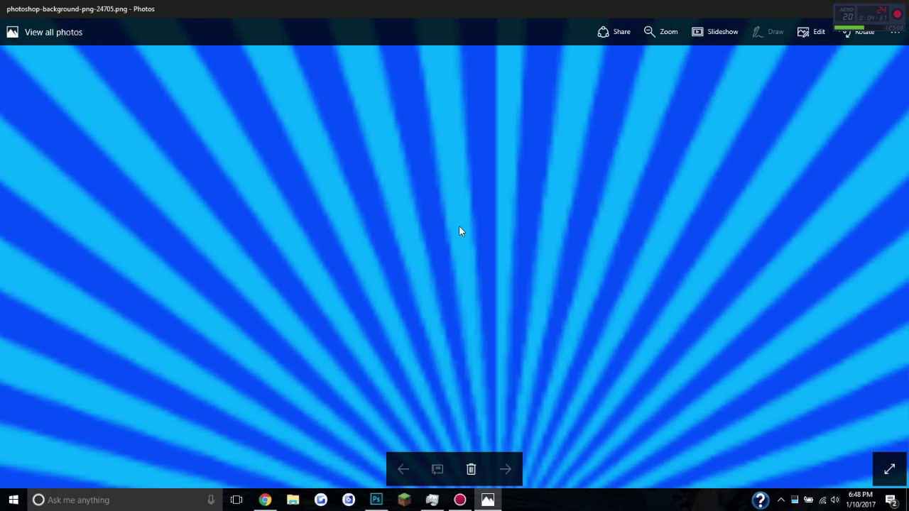
pyautogui.scroll(-4, 470, 253)
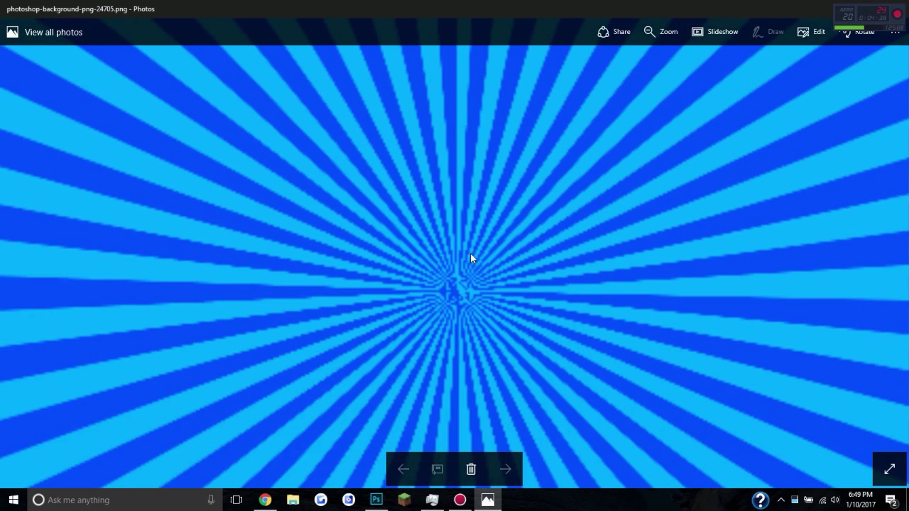
pyautogui.scroll(-5, 468, 281)
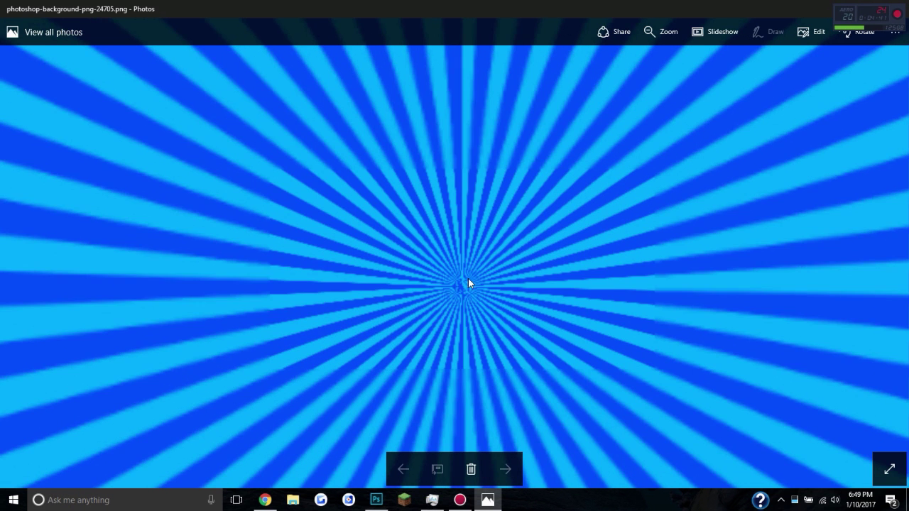
pyautogui.scroll(-1, 468, 278)
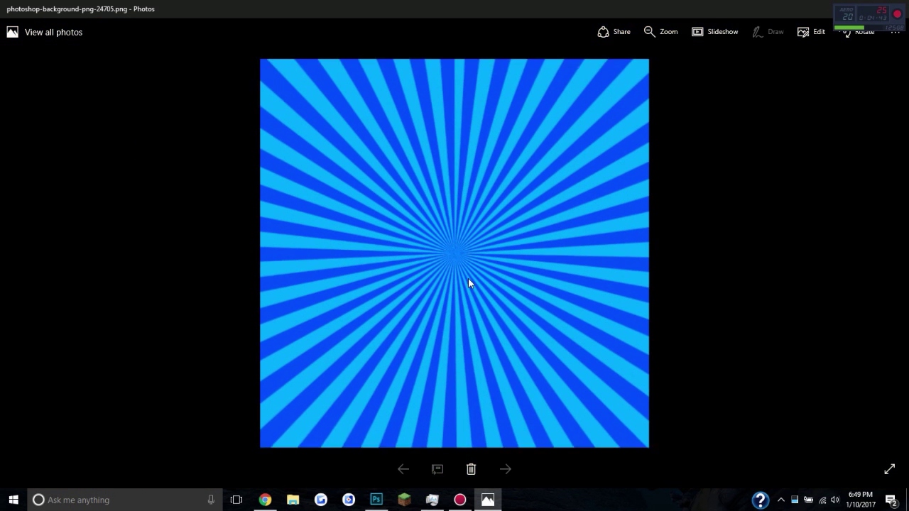
pyautogui.moveTo(200, 5); pyautogui.dragTo(419, 5)
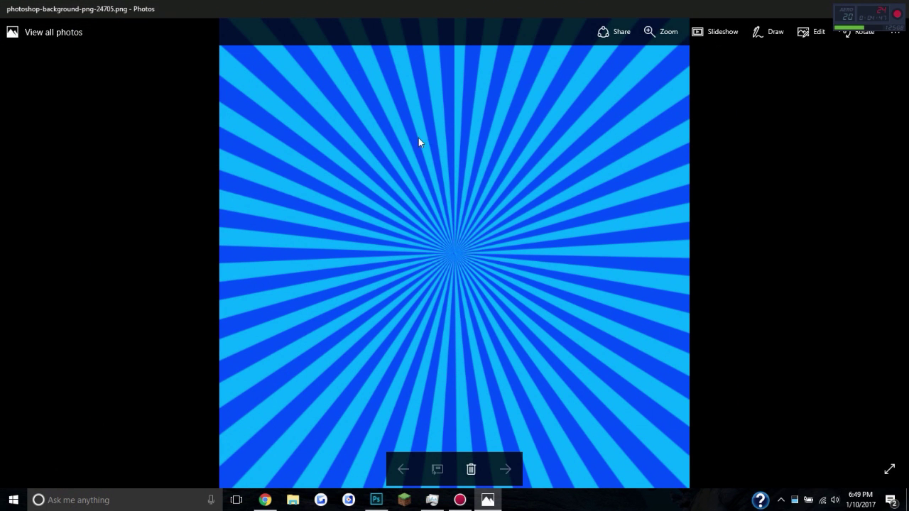
pyautogui.moveTo(579, 5); pyautogui.dragTo(427, 14)
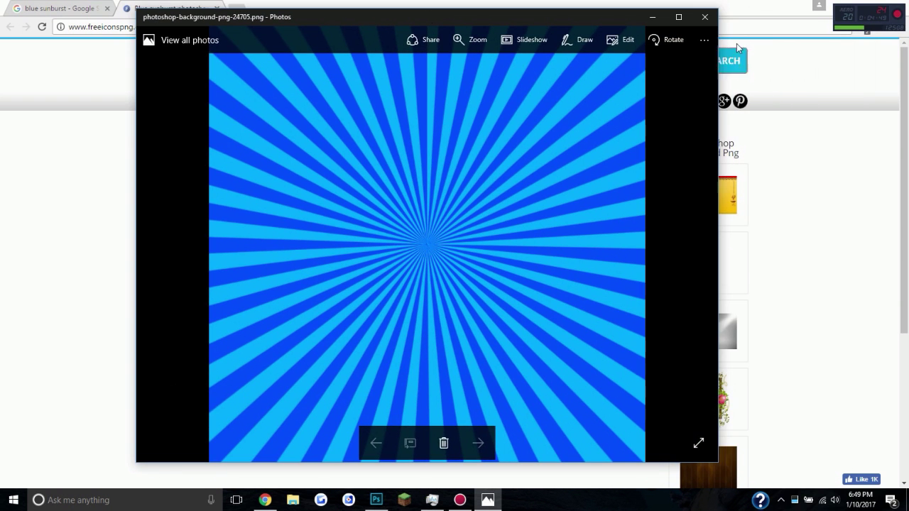
pyautogui.click(698, 15)
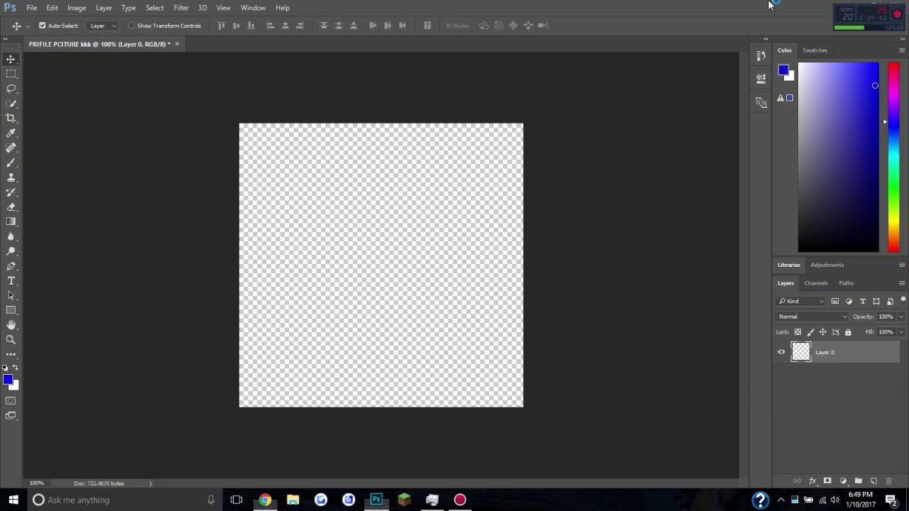
# Step: Restore Photoshop to a smaller window and move it up and right over the desktop
pyautogui.doubleClick(690, 6)
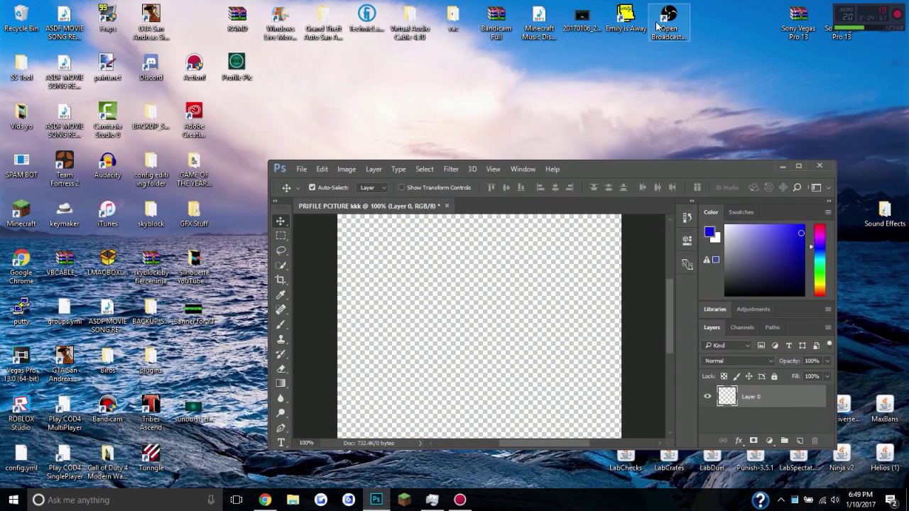
pyautogui.moveTo(611, 169); pyautogui.dragTo(640, 79)
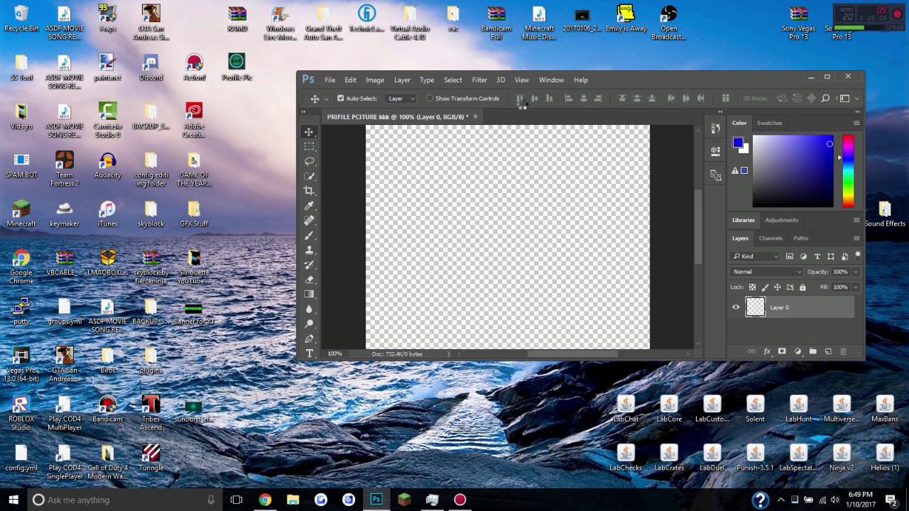
# Step: Place the green sunburst image from the desktop, enlarging and centring it to fill the canvas
pyautogui.moveTo(521, 103); pyautogui.dragTo(677, 81)
pyautogui.doubleClick(677, 79)
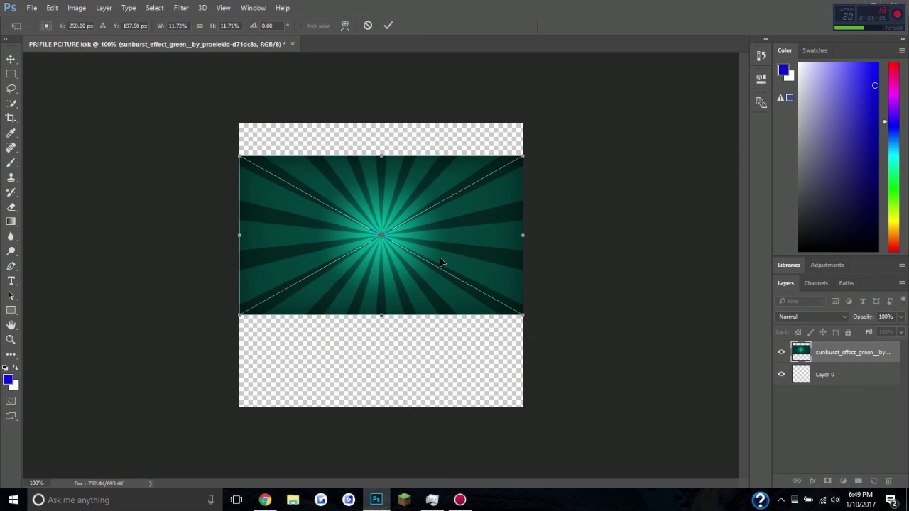
pyautogui.moveTo(441, 263); pyautogui.dragTo(414, 231)
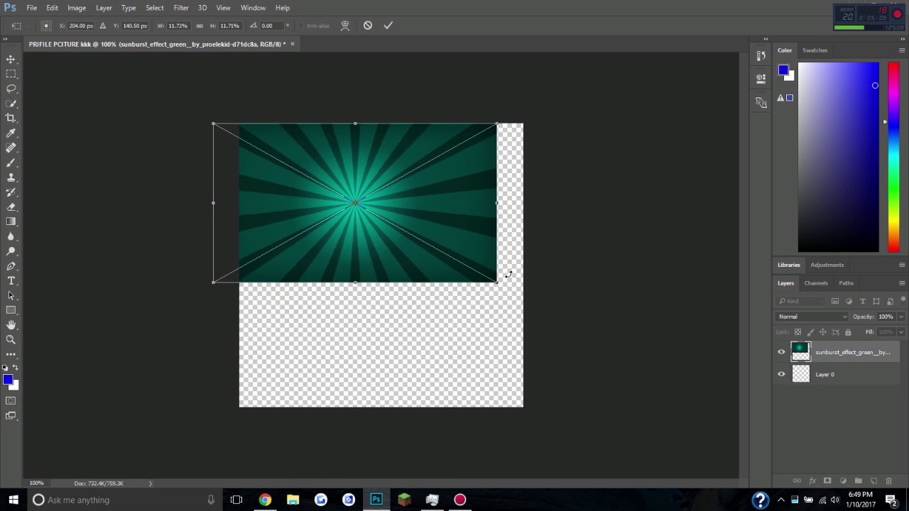
pyautogui.moveTo(500, 285); pyautogui.dragTo(651, 432)
pyautogui.moveTo(440, 301); pyautogui.dragTo(387, 291)
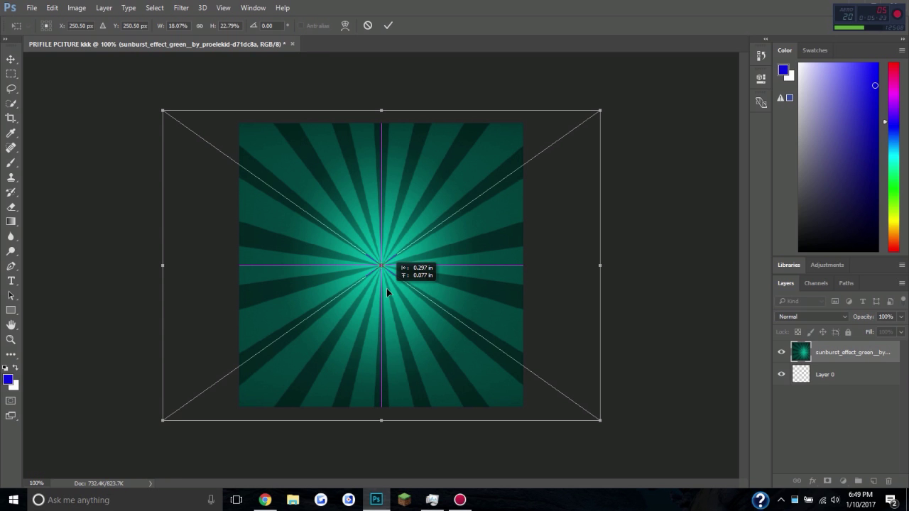
pyautogui.moveTo(387, 290); pyautogui.dragTo(387, 290)
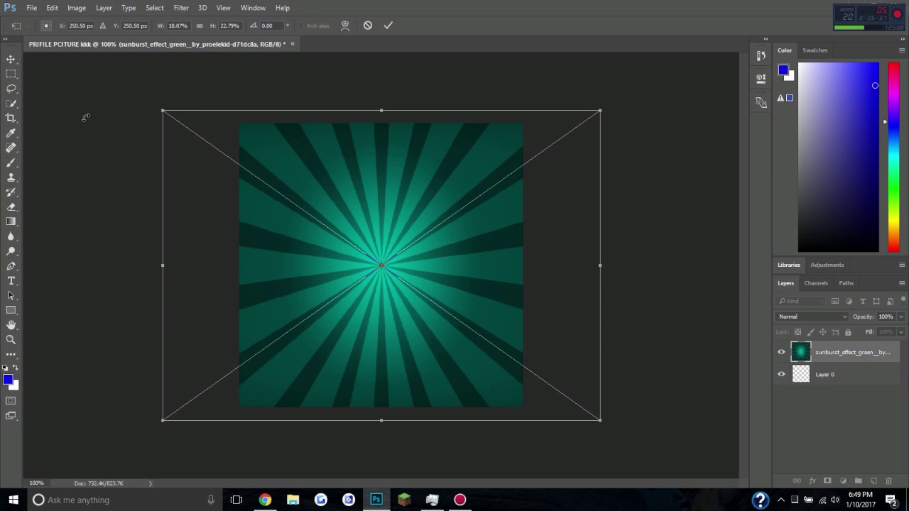
pyautogui.click(388, 25)
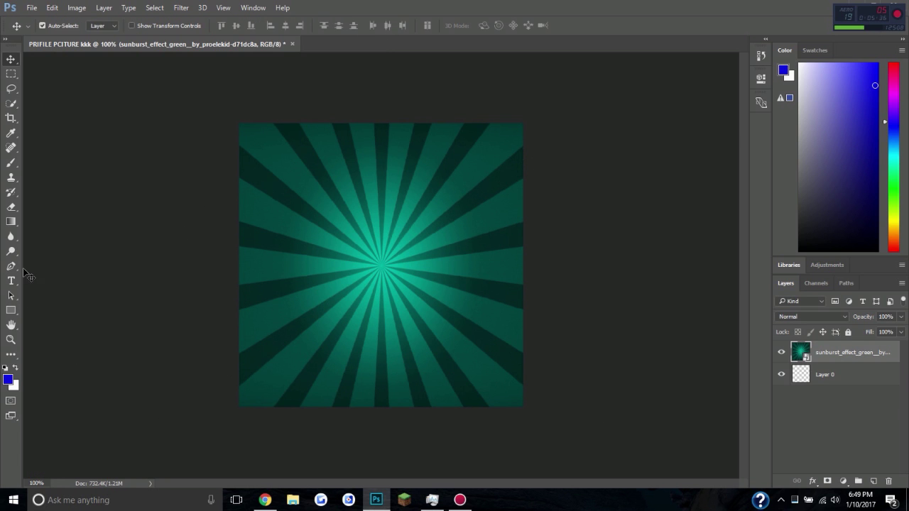
# Step: Cycle through the toolbar tools from Lasso down to Rectangle
pyautogui.click(13, 90)
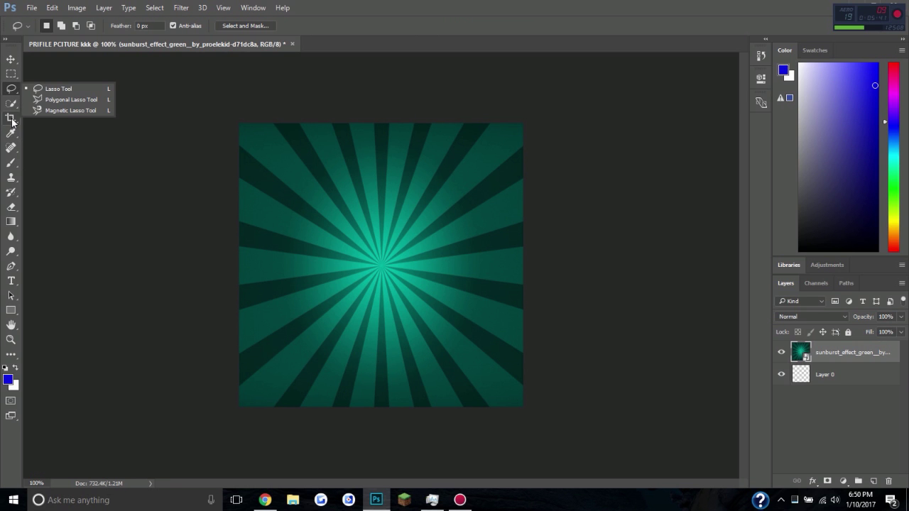
pyautogui.click(12, 118)
pyautogui.click(12, 133)
pyautogui.click(12, 149)
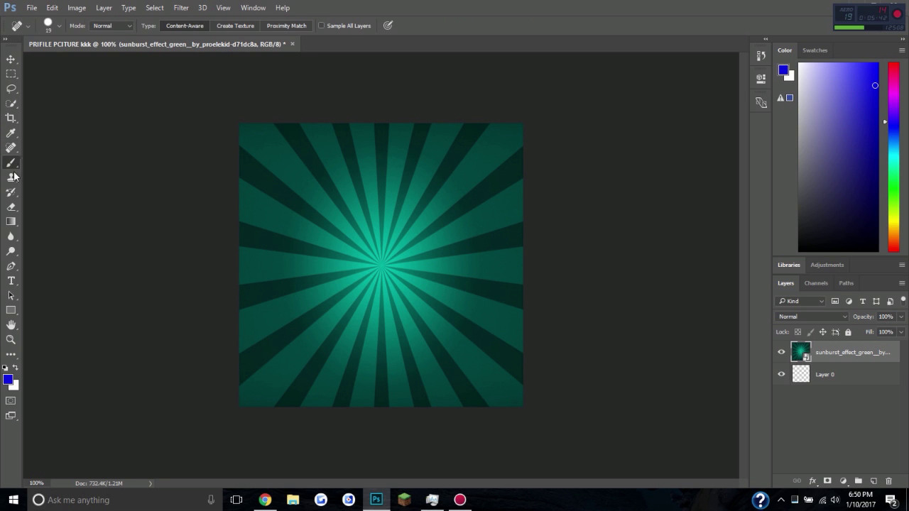
pyautogui.click(11, 162)
pyautogui.click(12, 177)
pyautogui.click(8, 202)
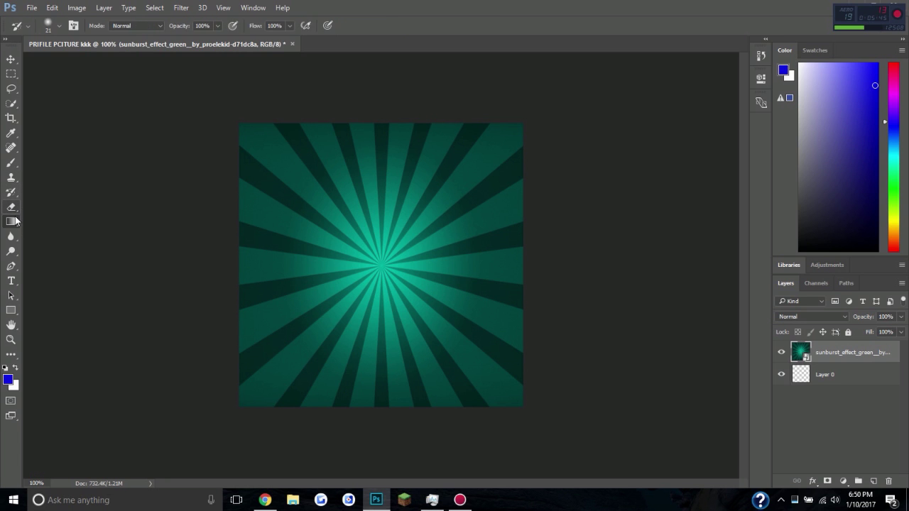
pyautogui.click(11, 221)
pyautogui.click(11, 236)
pyautogui.click(11, 251)
pyautogui.click(13, 267)
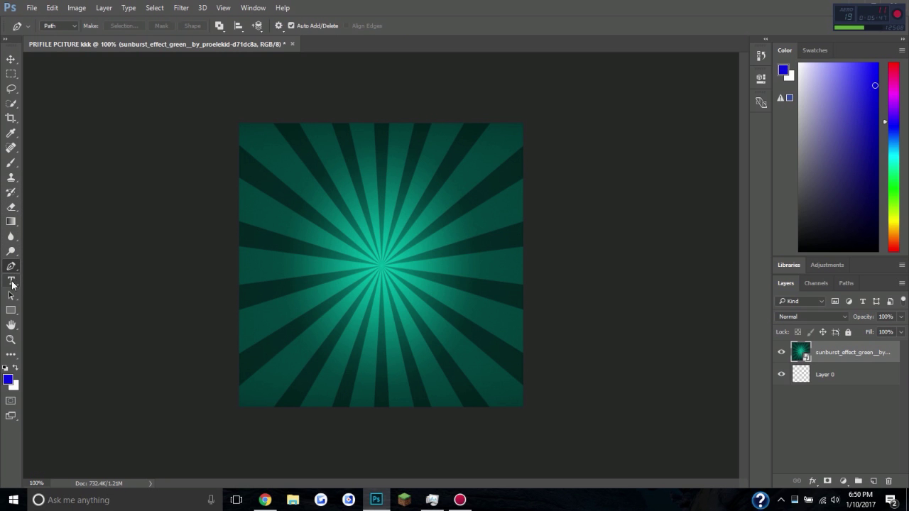
pyautogui.click(11, 282)
pyautogui.click(11, 296)
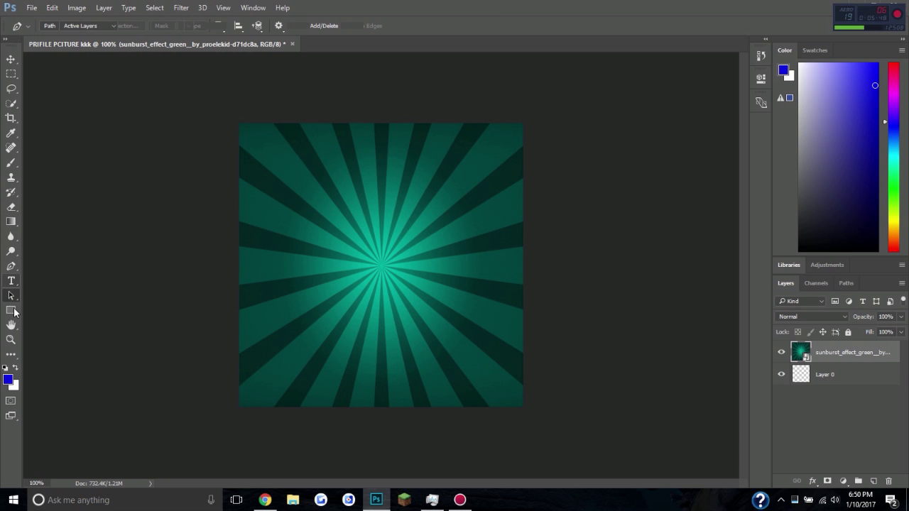
pyautogui.click(12, 311)
# Step: Draw a large circle, about 405×423 px, with the Ellipse Tool over the sunburst centre
pyautogui.rightClick(13, 315)
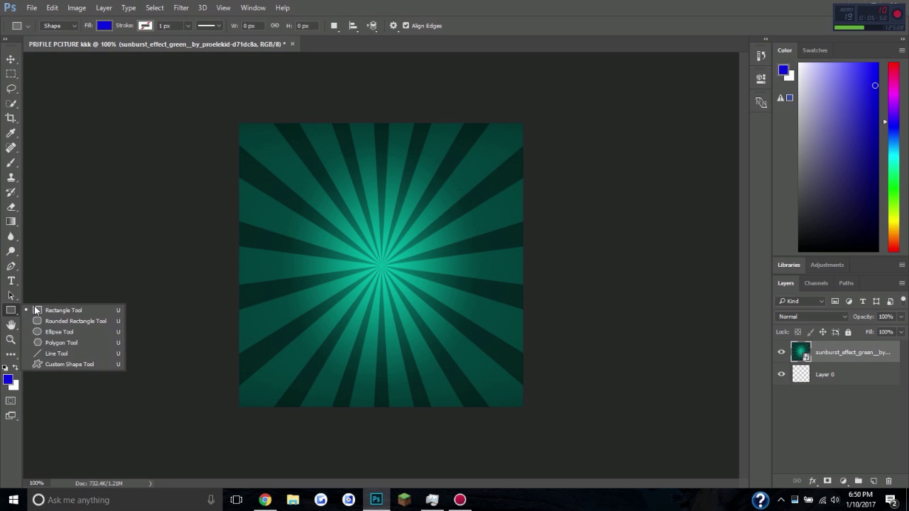
pyautogui.click(49, 332)
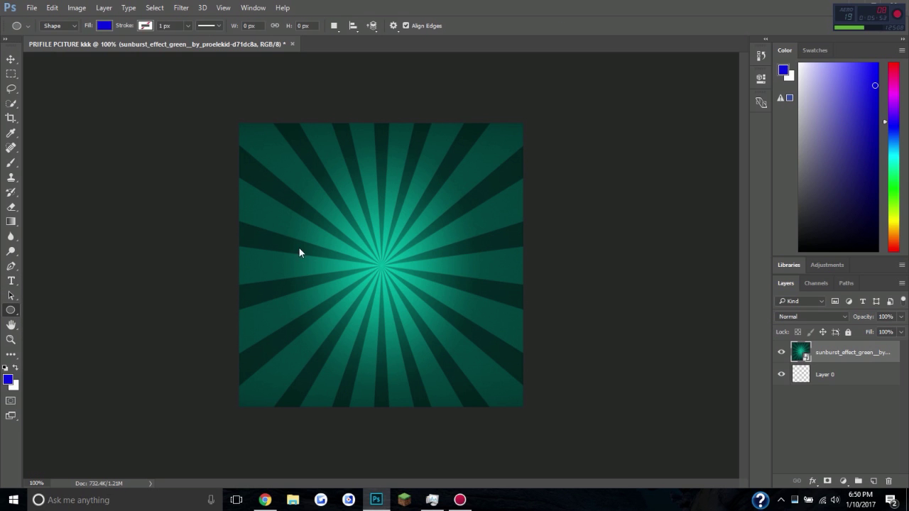
pyautogui.moveTo(264, 147); pyautogui.dragTo(493, 387)
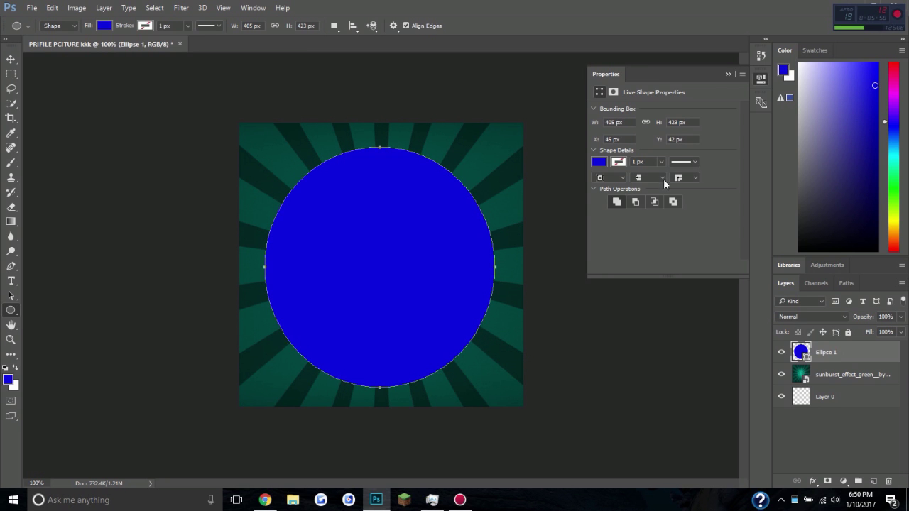
# Step: Set the Ellipse 1 shape's fill to No Color so only its outline remains
pyautogui.click(613, 91)
pyautogui.click(600, 92)
pyautogui.click(105, 25)
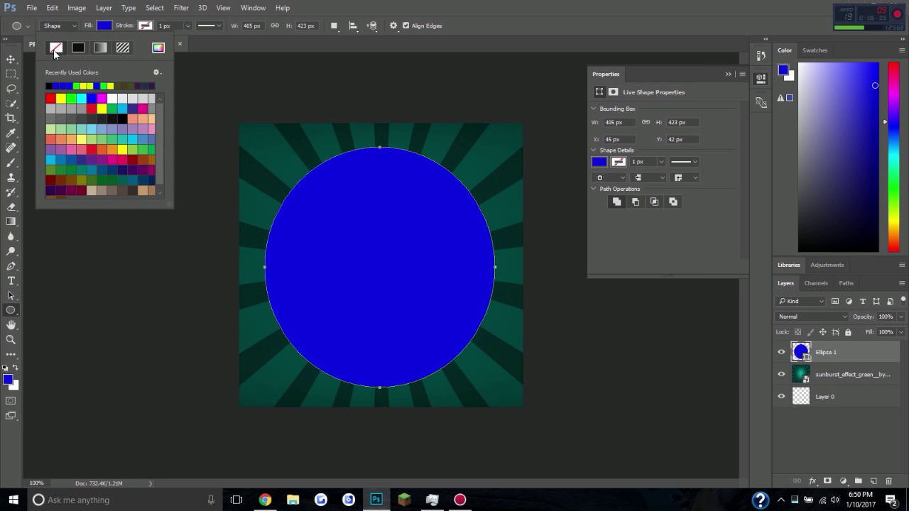
pyautogui.click(57, 49)
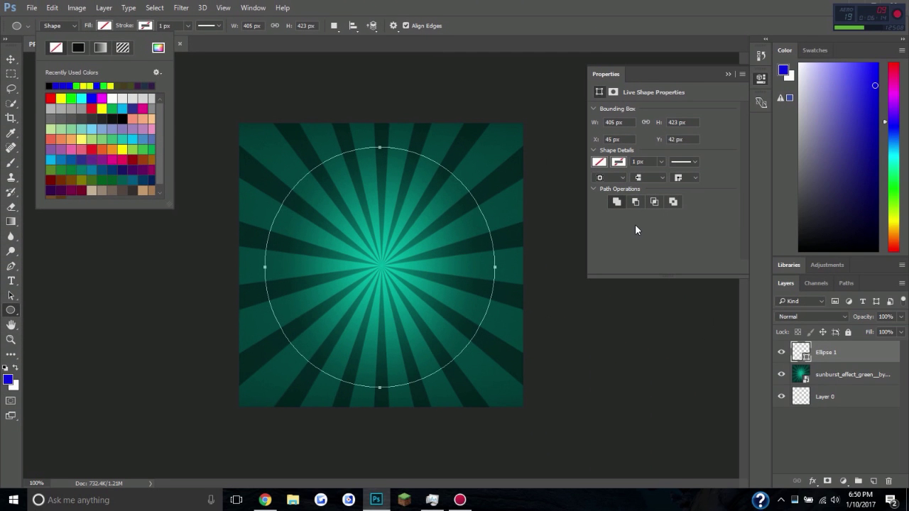
# Step: Thicken the circle's stroke with the width slider, reaching 34.70 px
pyautogui.click(646, 183)
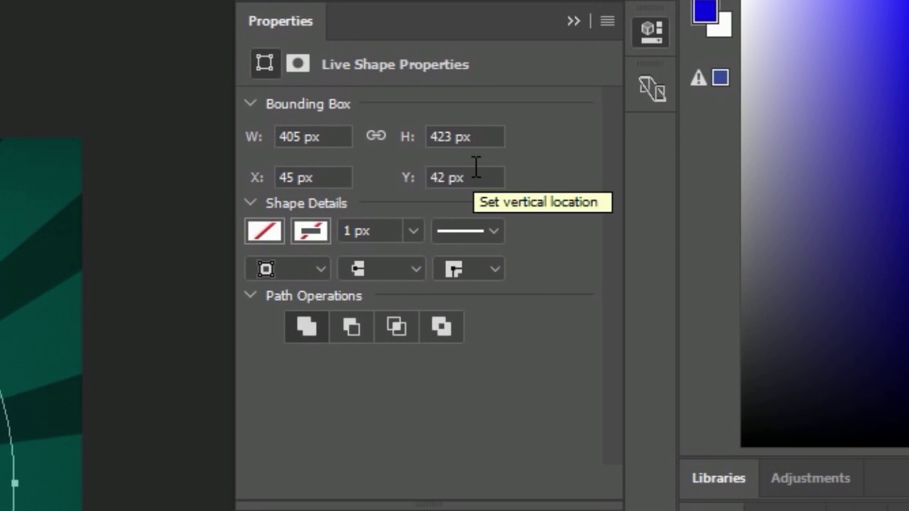
pyautogui.click(421, 231)
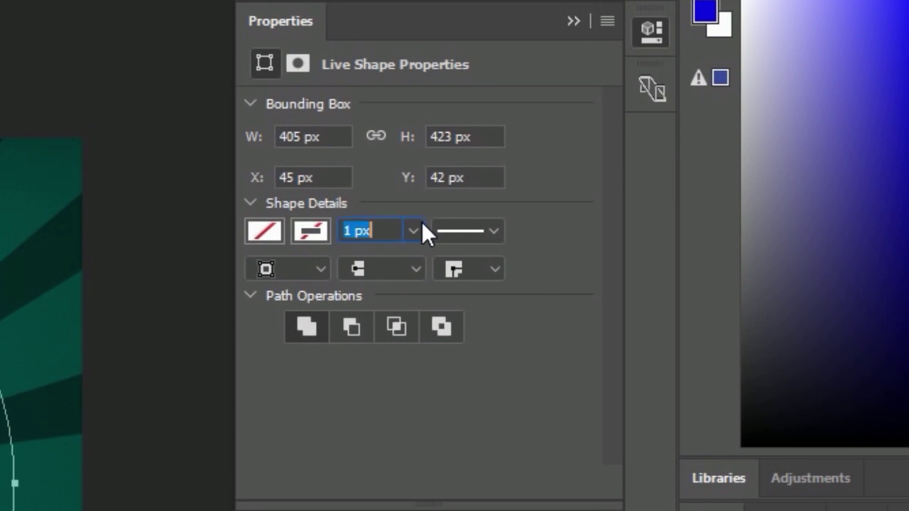
pyautogui.click(422, 231)
pyautogui.moveTo(415, 259); pyautogui.dragTo(441, 264)
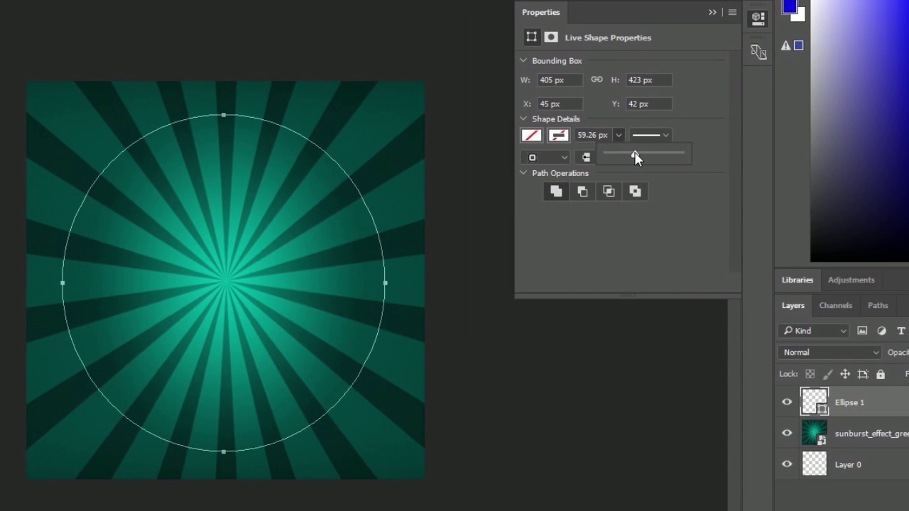
pyautogui.moveTo(636, 158)
pyautogui.mouseDown()
pyautogui.moveTo(645, 155)
pyautogui.moveTo(636, 156)
pyautogui.mouseUp()
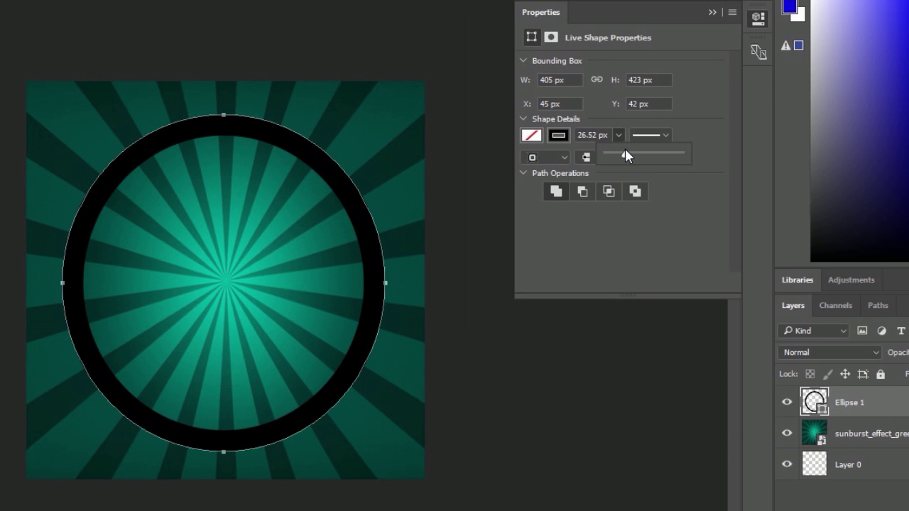
pyautogui.moveTo(625, 148); pyautogui.dragTo(627, 147)
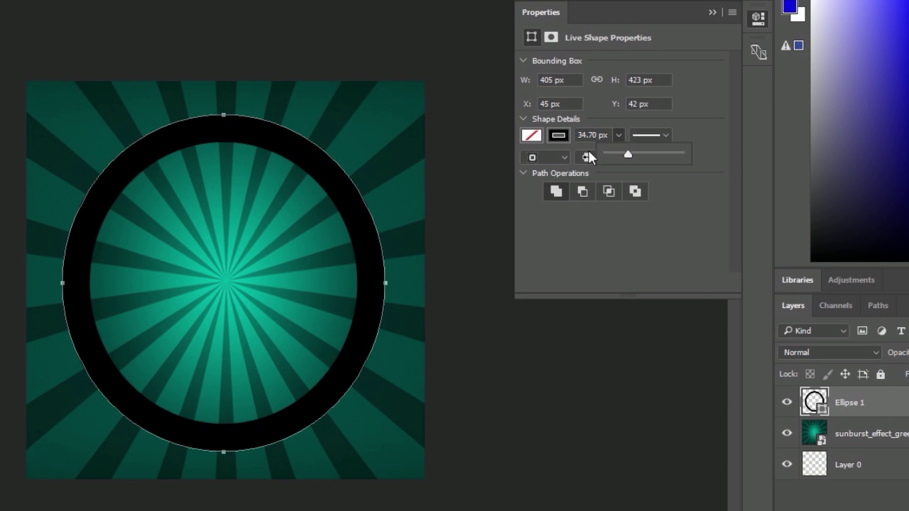
# Step: Make the ring's stroke white and settle its width at 21.06 px
pyautogui.click(559, 135)
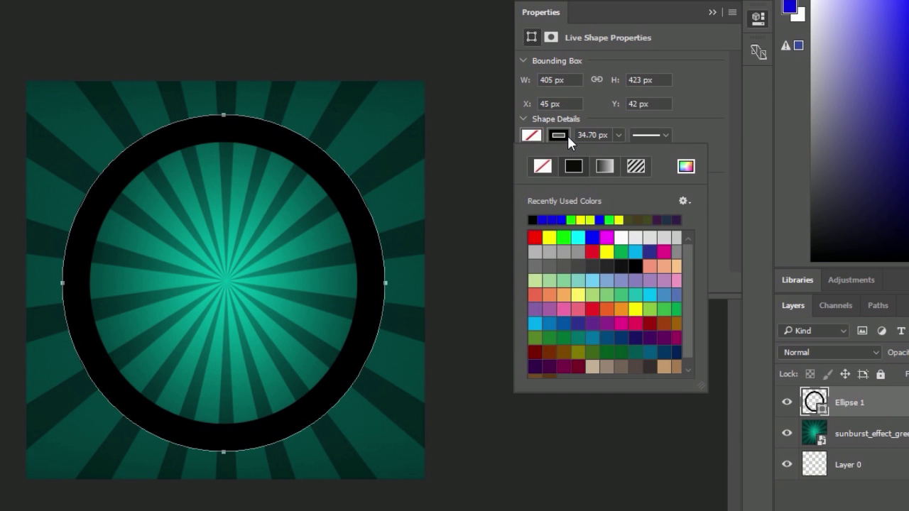
pyautogui.click(621, 238)
pyautogui.click(718, 136)
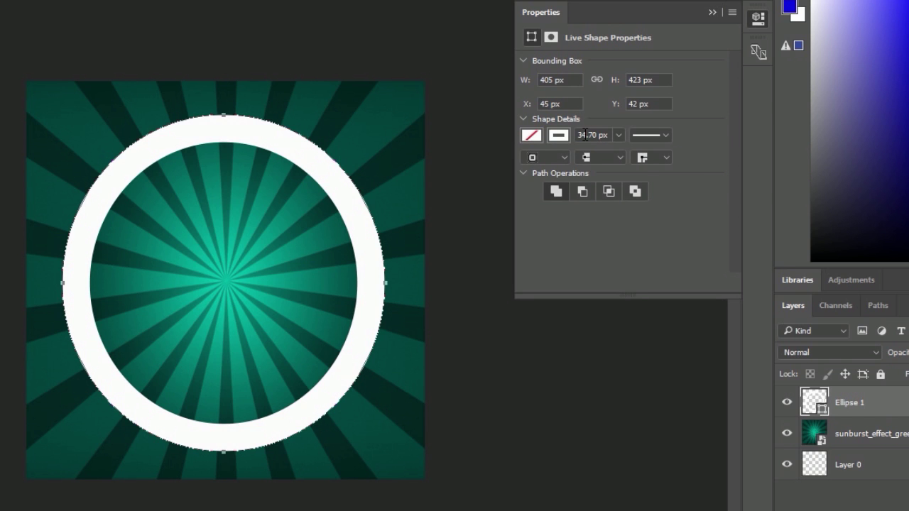
pyautogui.click(618, 135)
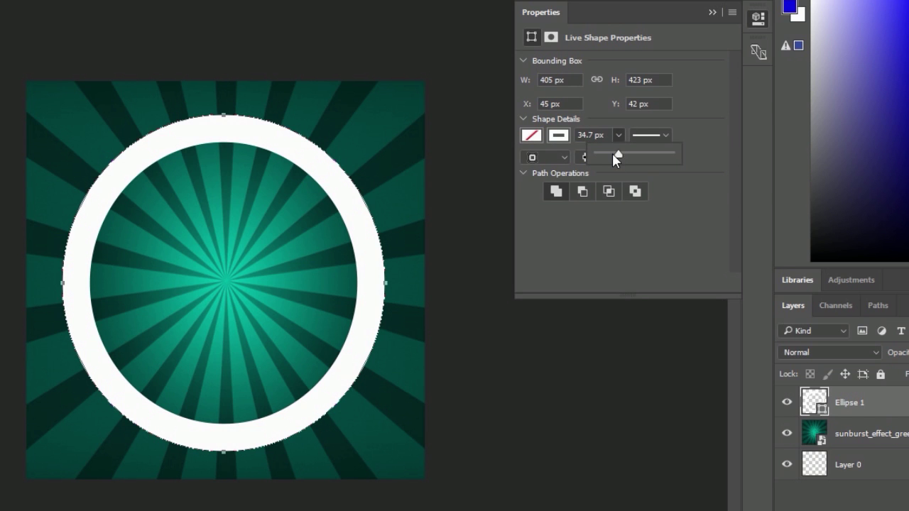
pyautogui.moveTo(611, 156); pyautogui.dragTo(615, 157)
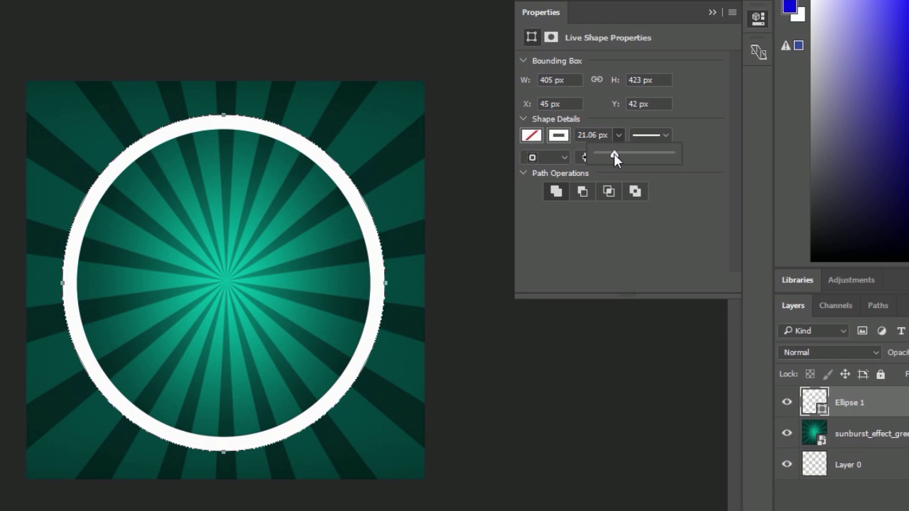
pyautogui.click(610, 212)
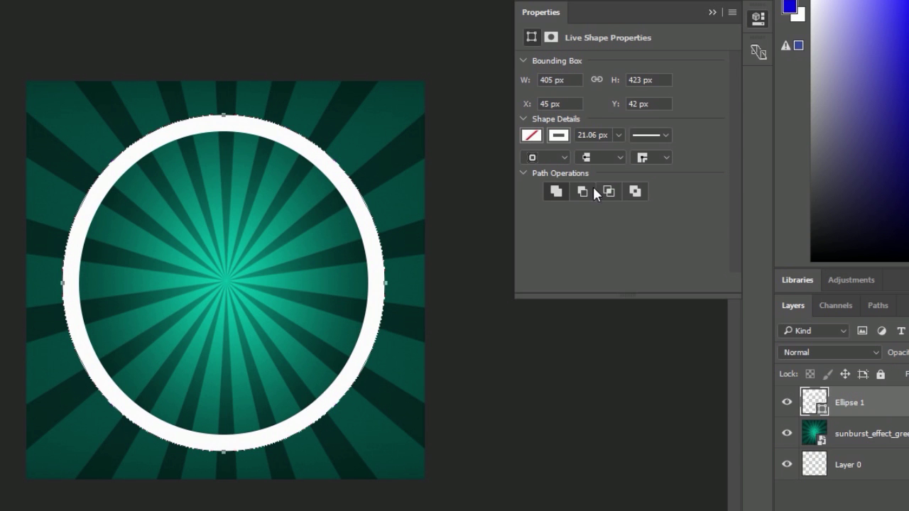
pyautogui.click(712, 12)
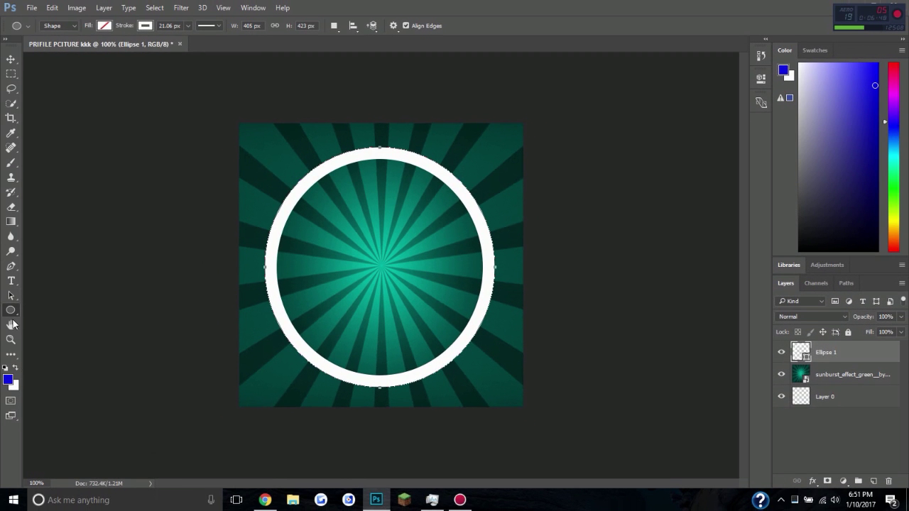
pyautogui.click(11, 60)
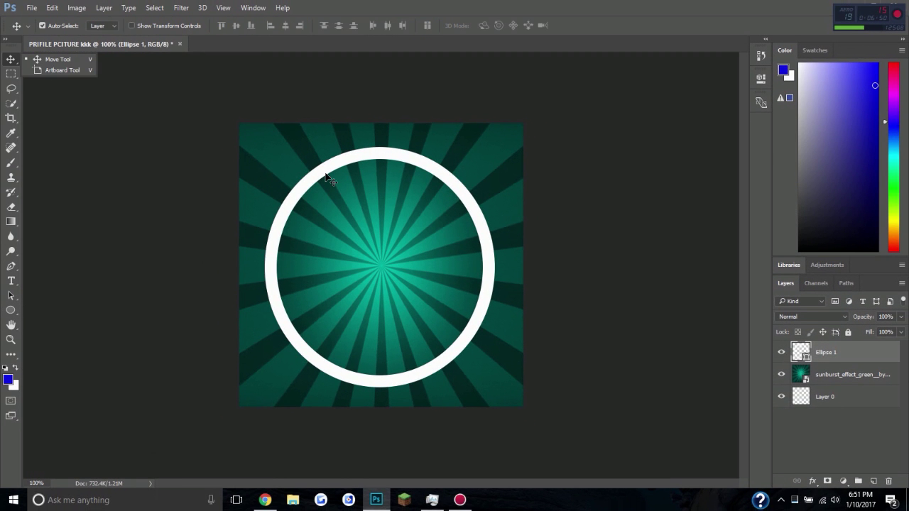
pyautogui.moveTo(330, 180); pyautogui.dragTo(357, 130)
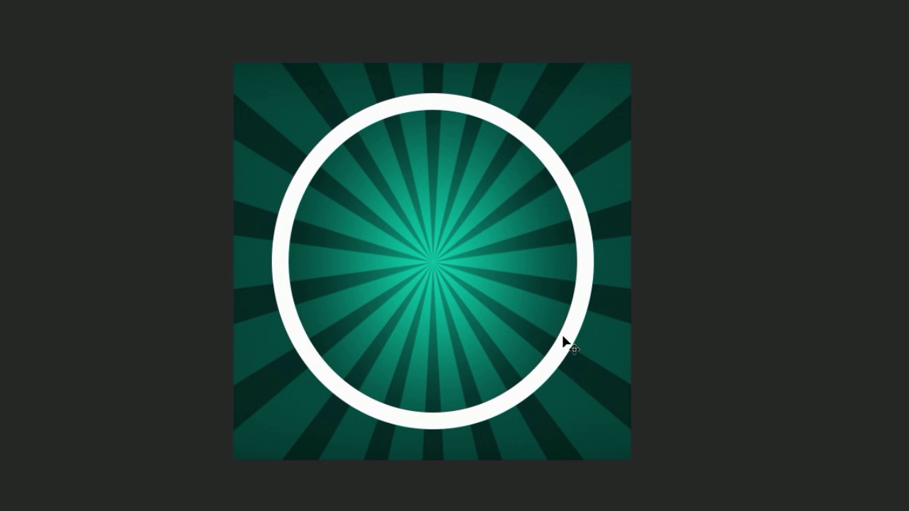
pyautogui.moveTo(431, 105); pyautogui.dragTo(431, 107)
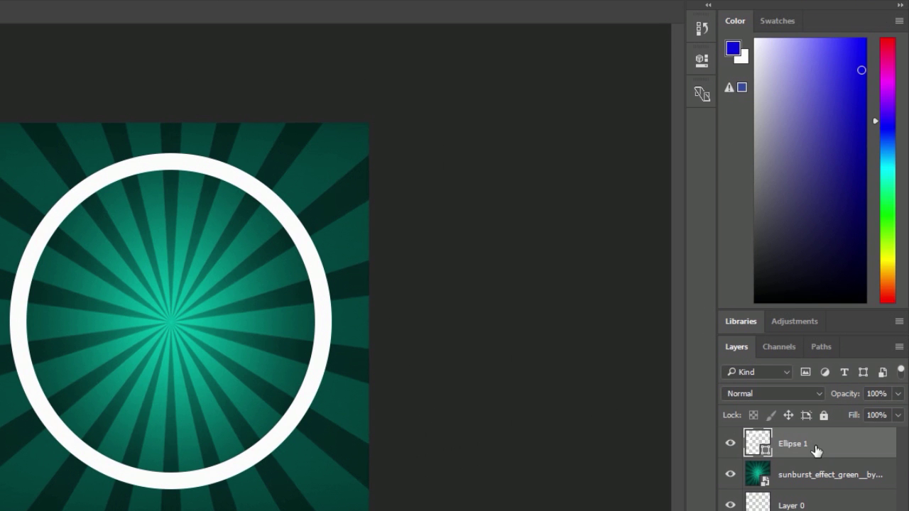
# Step: Apply Bevel & Emboss to the Ellipse 1 layer through its Blending Options
pyautogui.rightClick(815, 447)
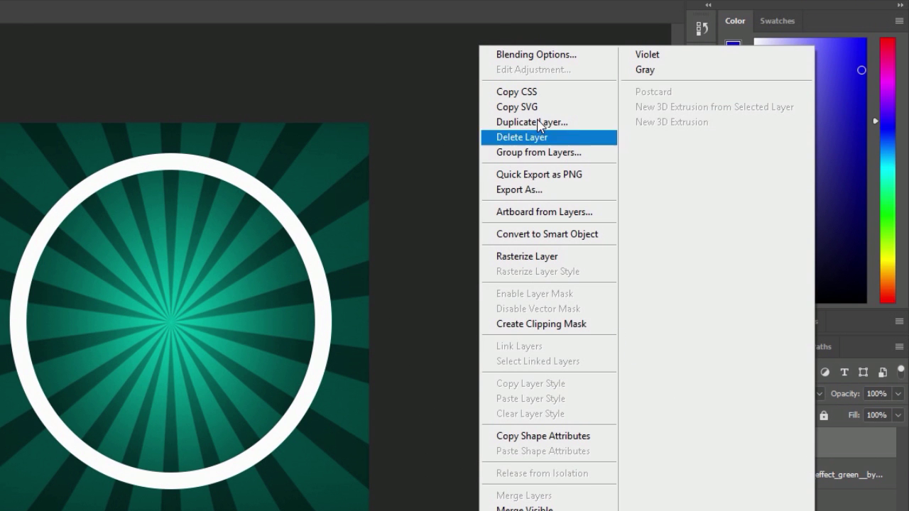
pyautogui.click(545, 55)
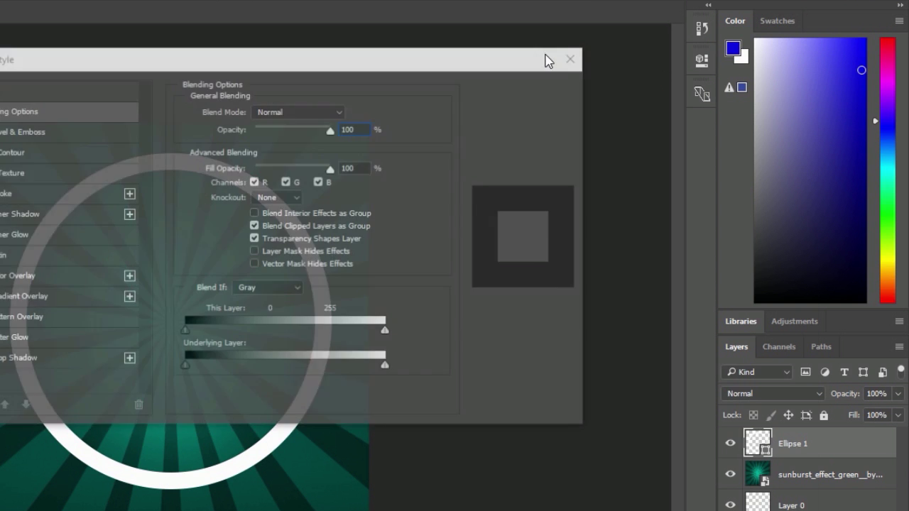
pyautogui.moveTo(460, 69); pyautogui.dragTo(798, 57)
pyautogui.moveTo(460, 57); pyautogui.dragTo(551, 56)
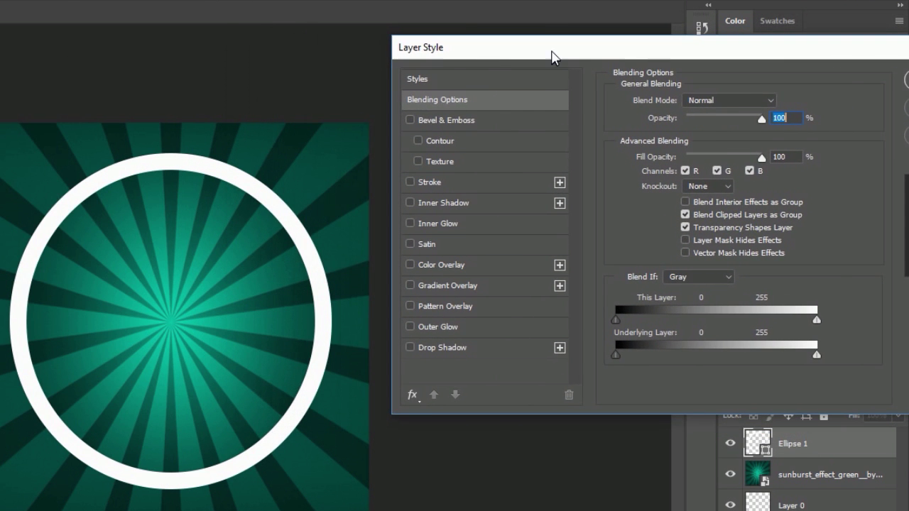
pyautogui.click(411, 121)
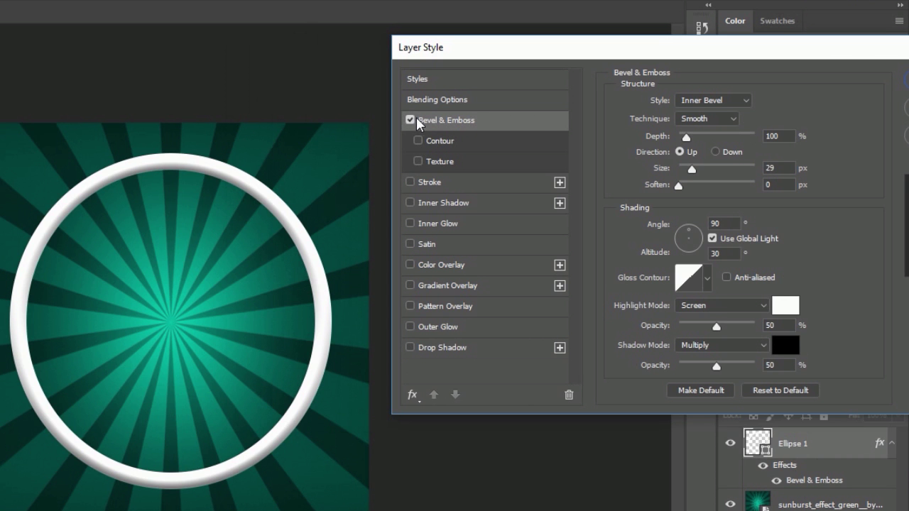
pyautogui.moveTo(487, 44); pyautogui.dragTo(240, 93)
pyautogui.click(750, 95)
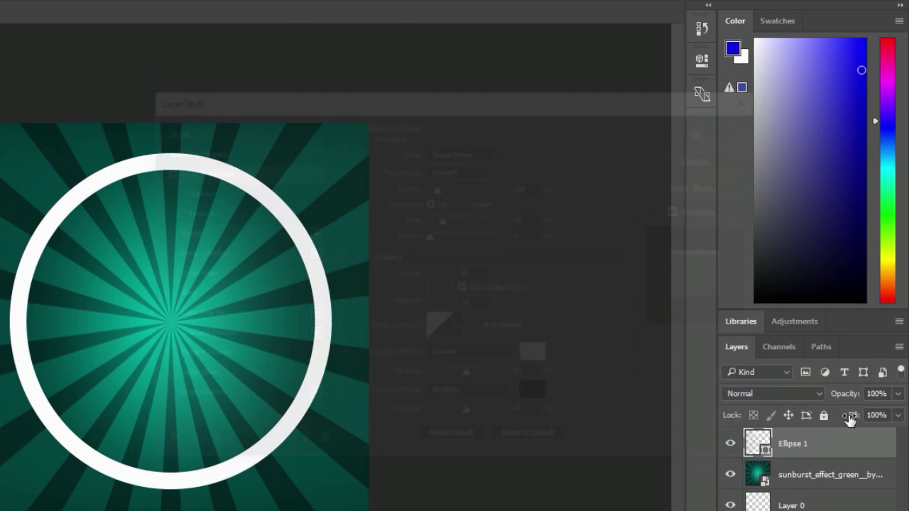
pyautogui.rightClick(838, 436)
pyautogui.click(526, 55)
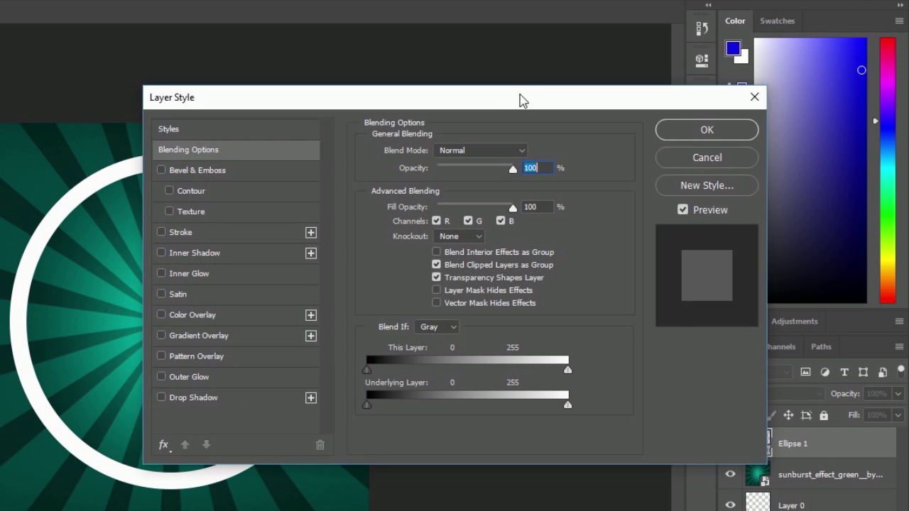
pyautogui.moveTo(521, 97); pyautogui.dragTo(725, 112)
pyautogui.click(376, 176)
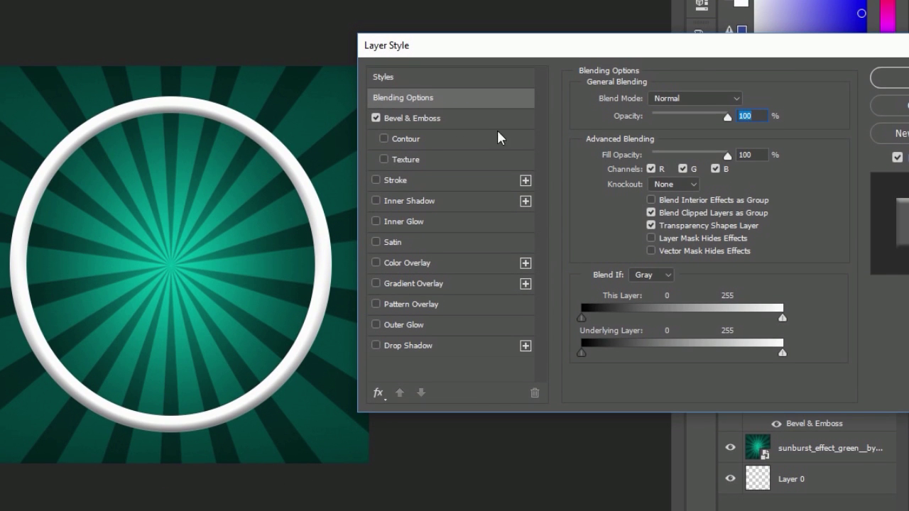
# Step: Try Contour and Texture on the bevel, then leave both turned off
pyautogui.click(397, 144)
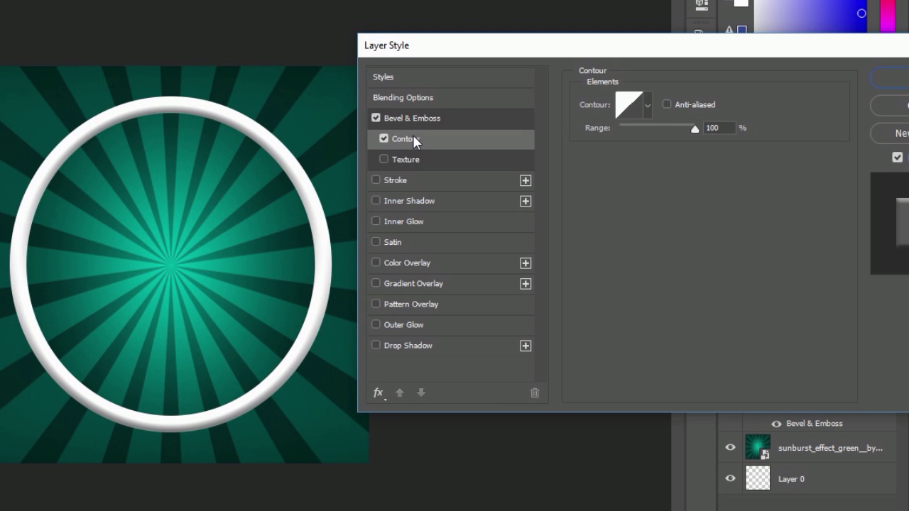
pyautogui.click(384, 158)
pyautogui.click(385, 157)
pyautogui.click(384, 138)
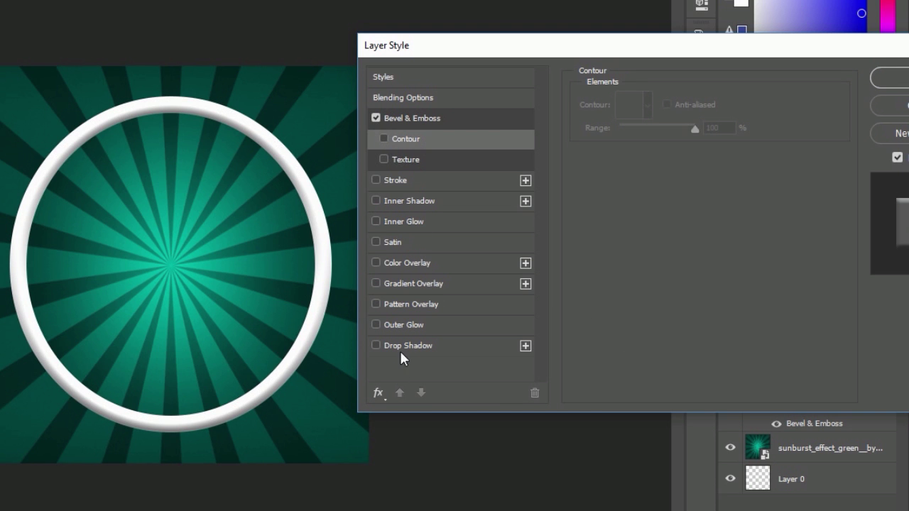
# Step: Delete the extra drop shadow so a single Drop Shadow effect stays enabled
pyautogui.click(526, 347)
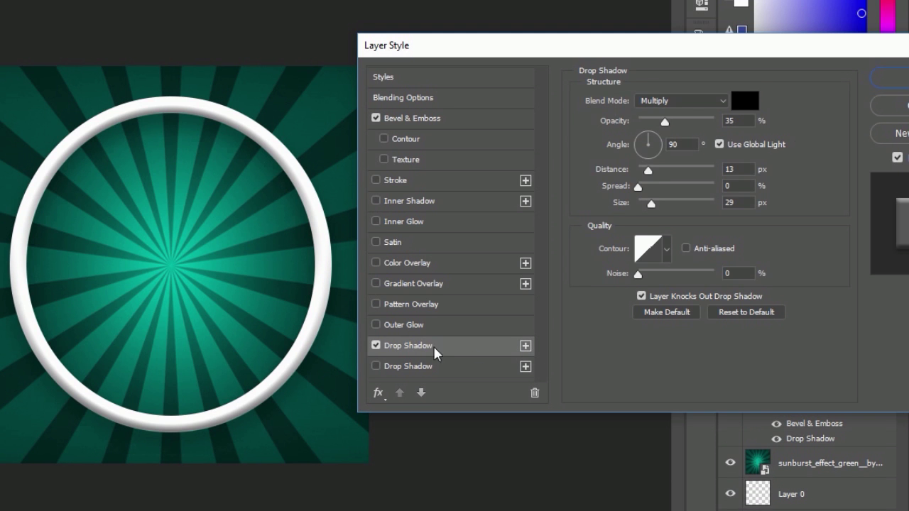
pyautogui.click(376, 346)
pyautogui.click(376, 345)
pyautogui.click(376, 346)
pyautogui.click(376, 366)
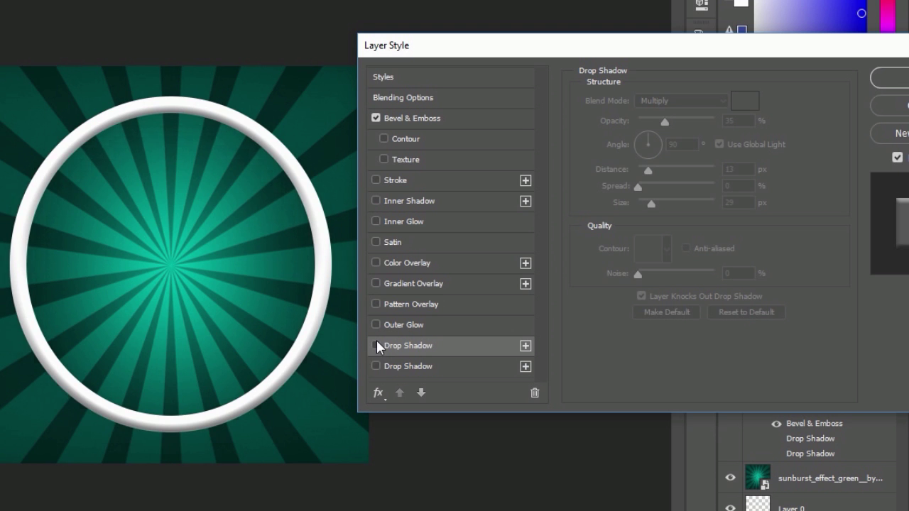
pyautogui.click(377, 346)
pyautogui.click(377, 346)
pyautogui.click(377, 346)
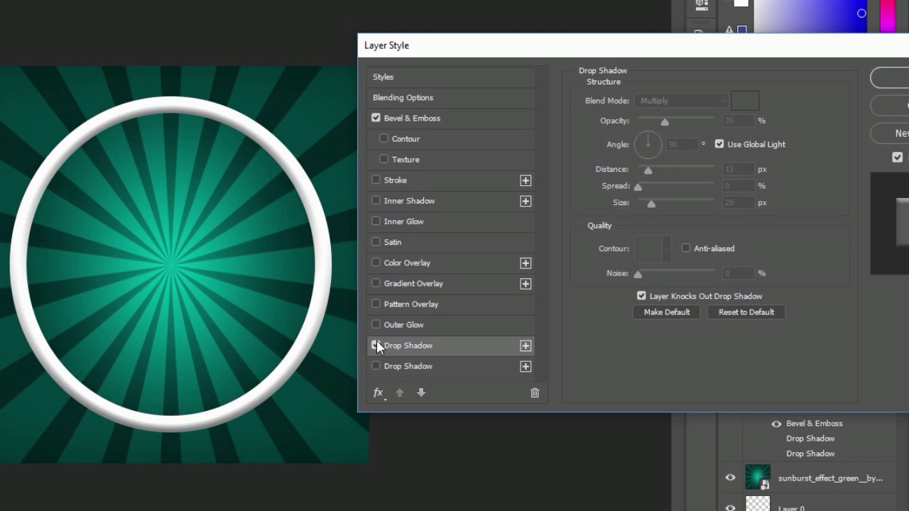
pyautogui.click(376, 346)
pyautogui.click(377, 367)
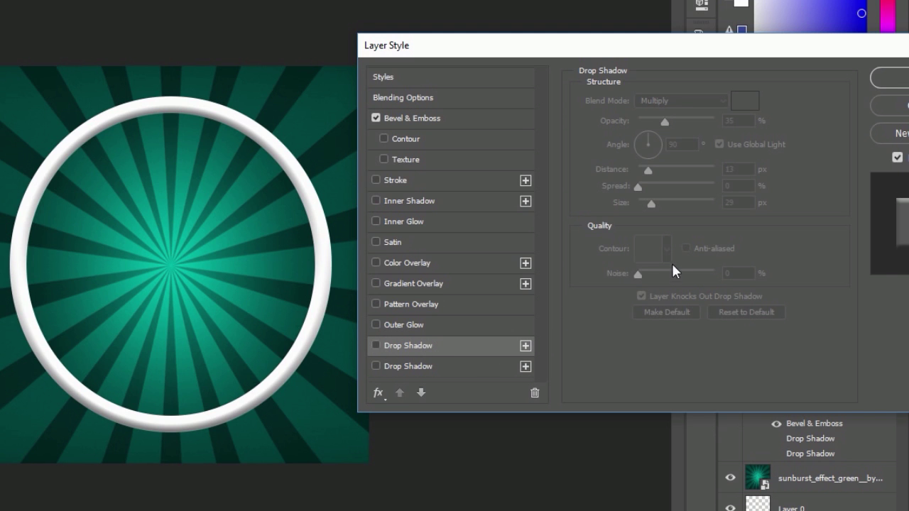
pyautogui.click(466, 374)
pyautogui.click(535, 393)
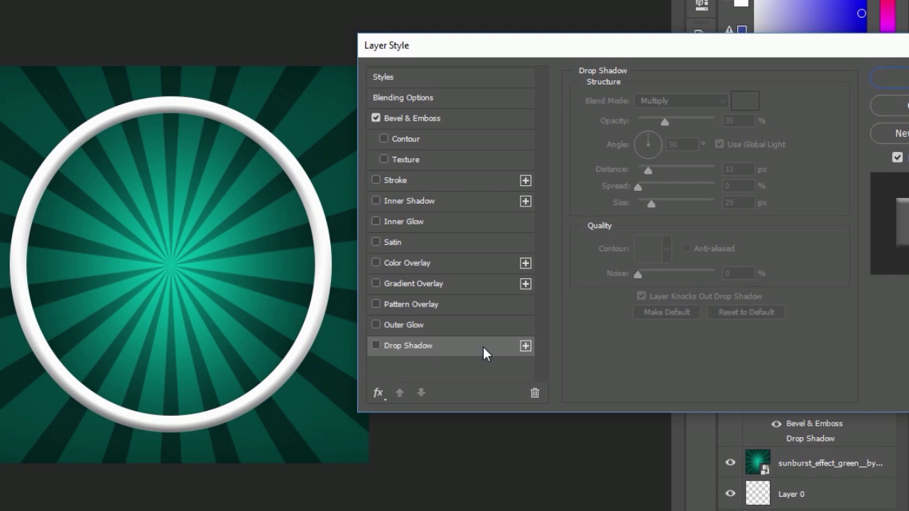
pyautogui.click(377, 347)
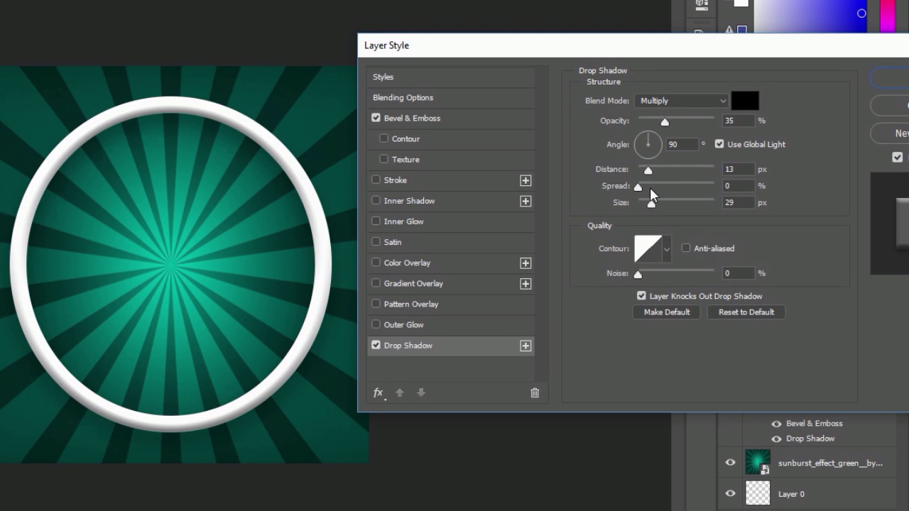
# Step: Set the drop shadow to size 33, spread 33, distance 0, 100% opacity and apply
pyautogui.moveTo(638, 187); pyautogui.dragTo(650, 204)
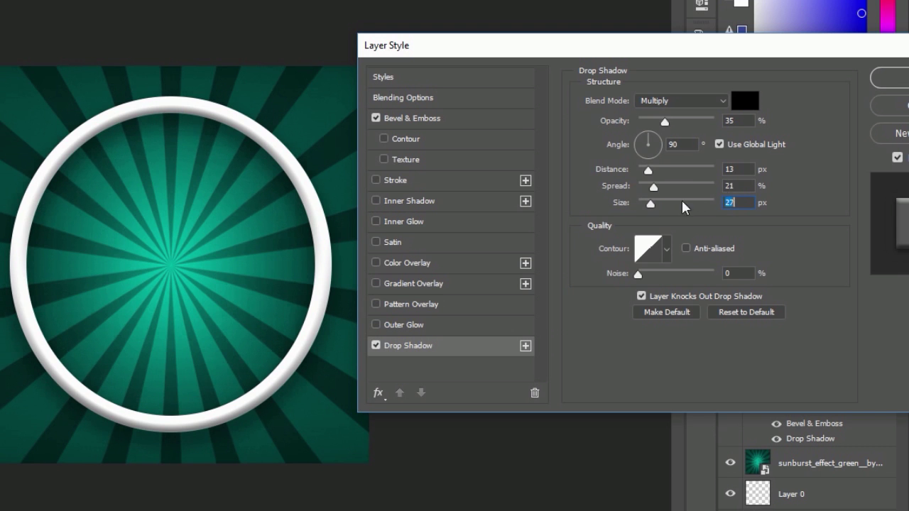
pyautogui.write('33')
pyautogui.click(734, 186)
pyautogui.press('BackSpace')
pyautogui.press('BackSpace')
pyautogui.press('BackSpace')
pyautogui.press('BackSpace')
pyautogui.press('BackSpace')
pyautogui.press('BackSpace')
pyautogui.write('33')
pyautogui.press('BackSpace')
pyautogui.press('BackSpace')
pyautogui.write('0')
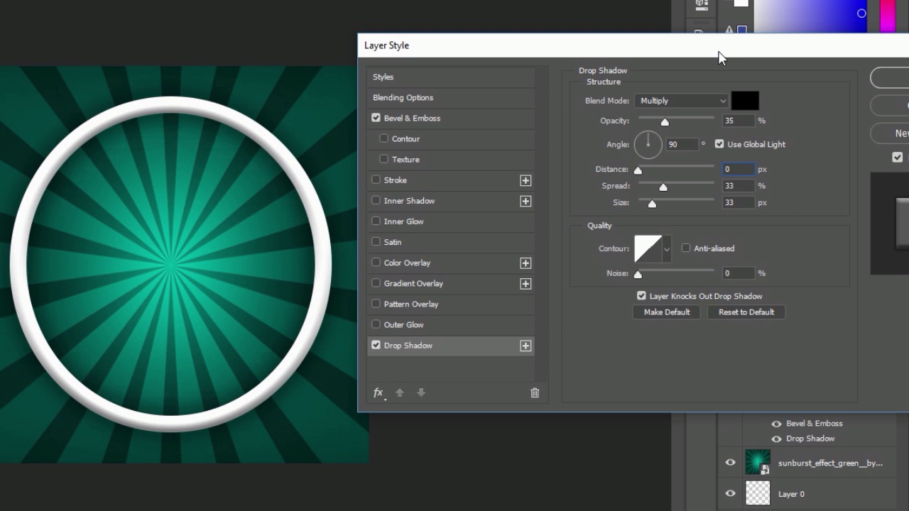
pyautogui.moveTo(717, 54); pyautogui.dragTo(696, 84)
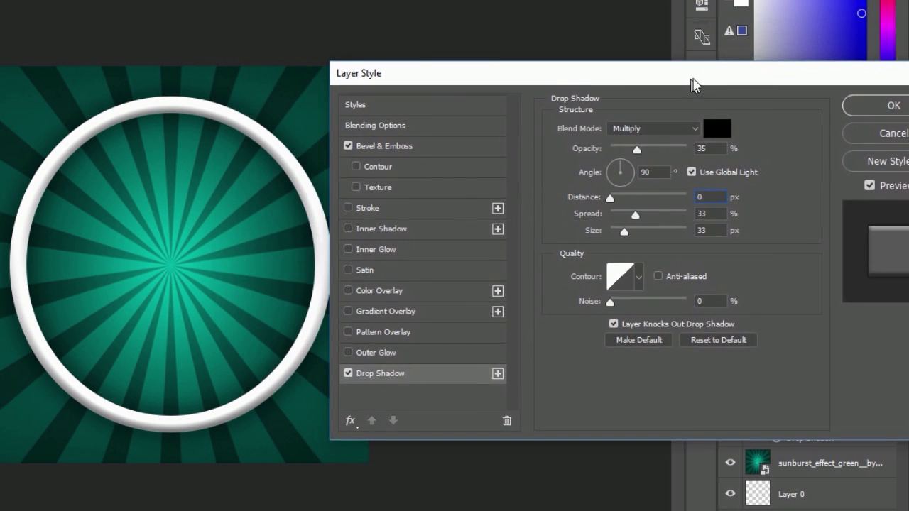
pyautogui.moveTo(649, 149); pyautogui.dragTo(719, 165)
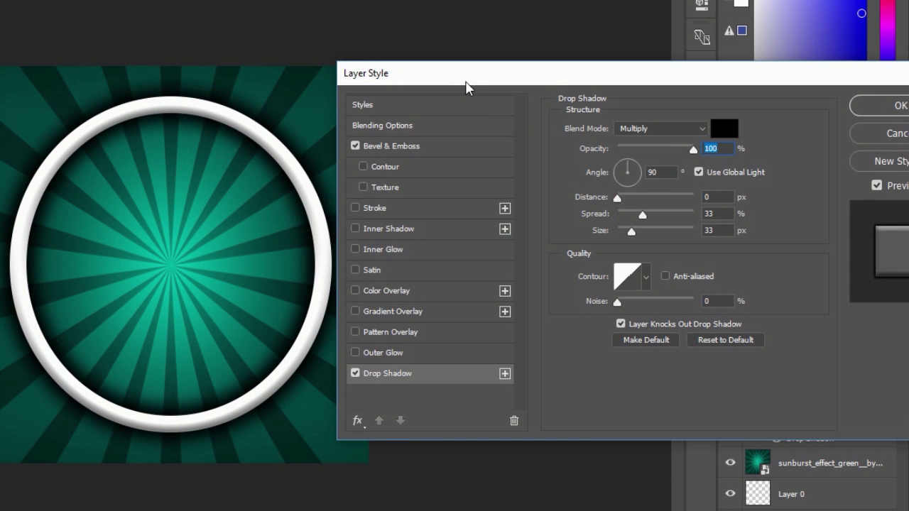
pyautogui.moveTo(466, 82); pyautogui.dragTo(135, 81)
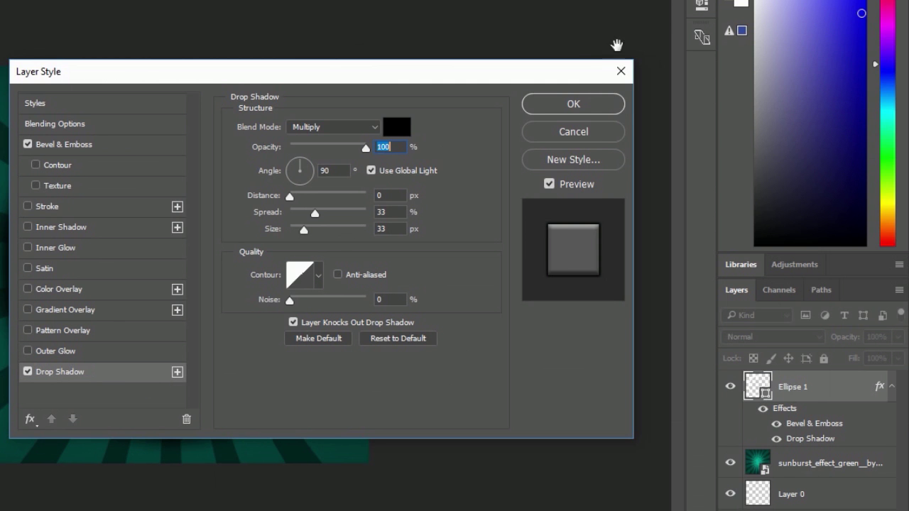
pyautogui.click(577, 104)
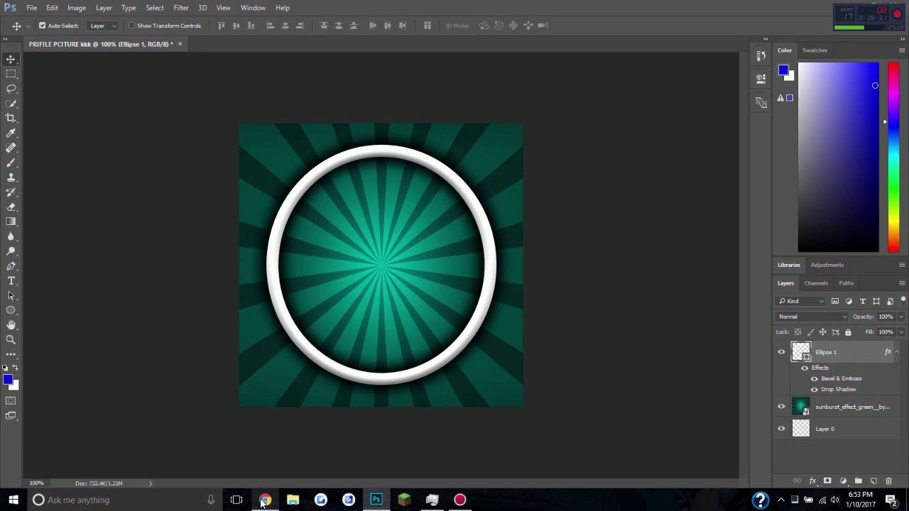
# Step: Close the old image tabs in Chrome and open the dafont.com website
pyautogui.click(264, 502)
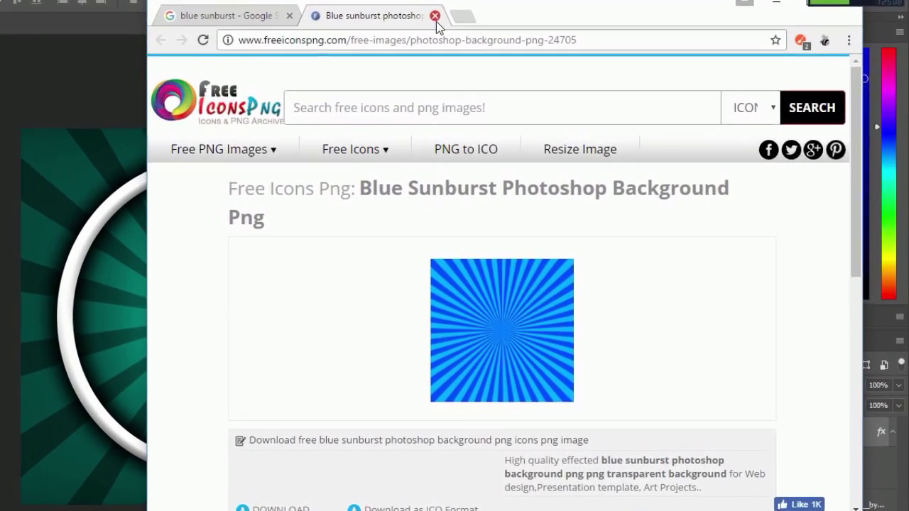
pyautogui.click(434, 15)
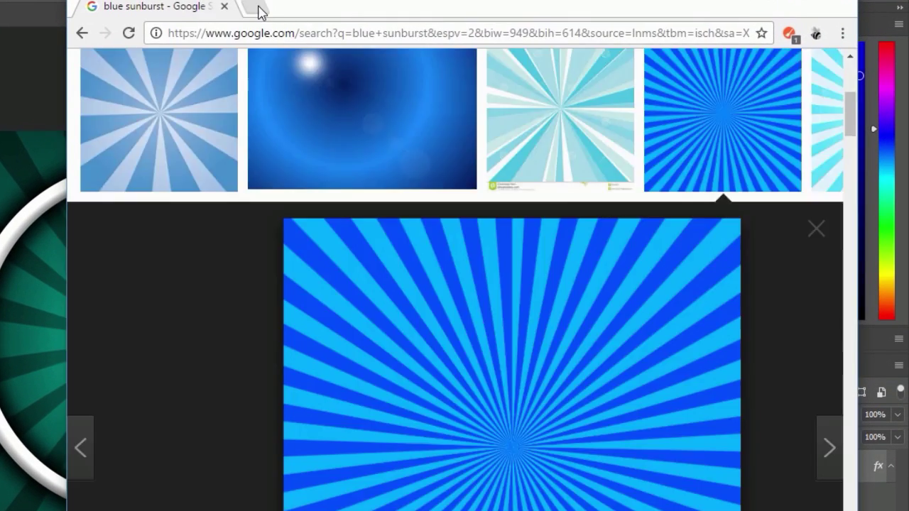
pyautogui.click(322, 19)
pyautogui.click(276, 17)
pyautogui.click(290, 16)
pyautogui.write('d')
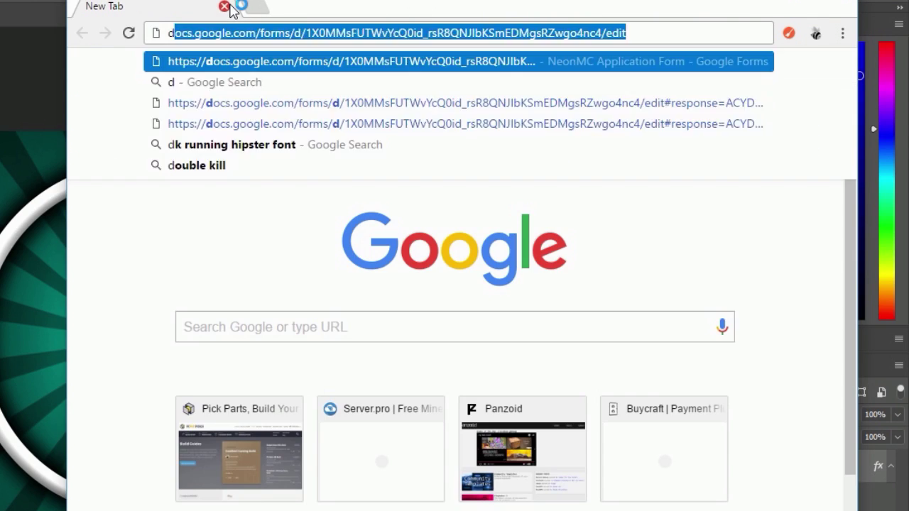
pyautogui.write('afont.cok')
pyautogui.press('Return')
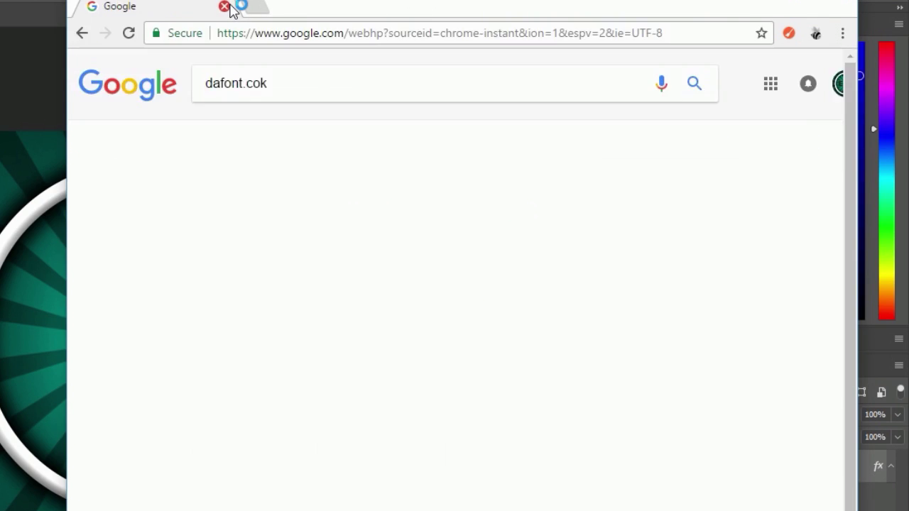
pyautogui.click(368, 209)
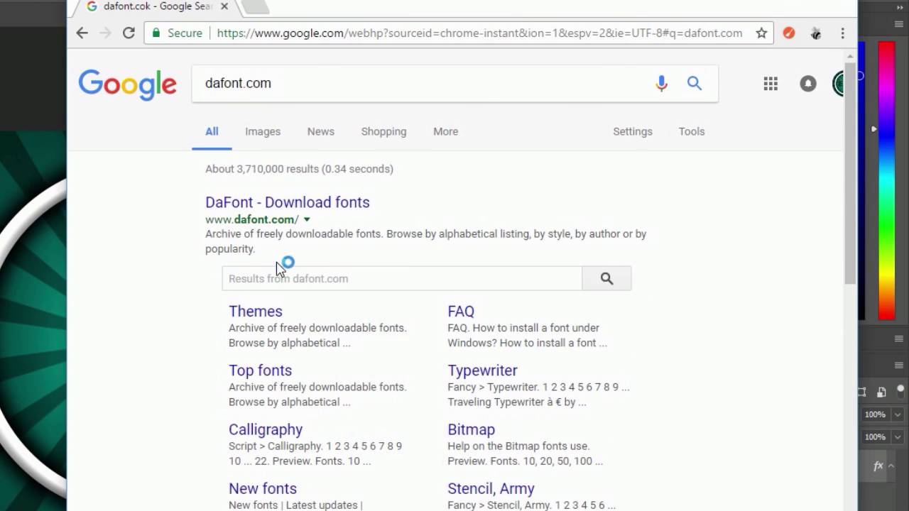
pyautogui.click(294, 202)
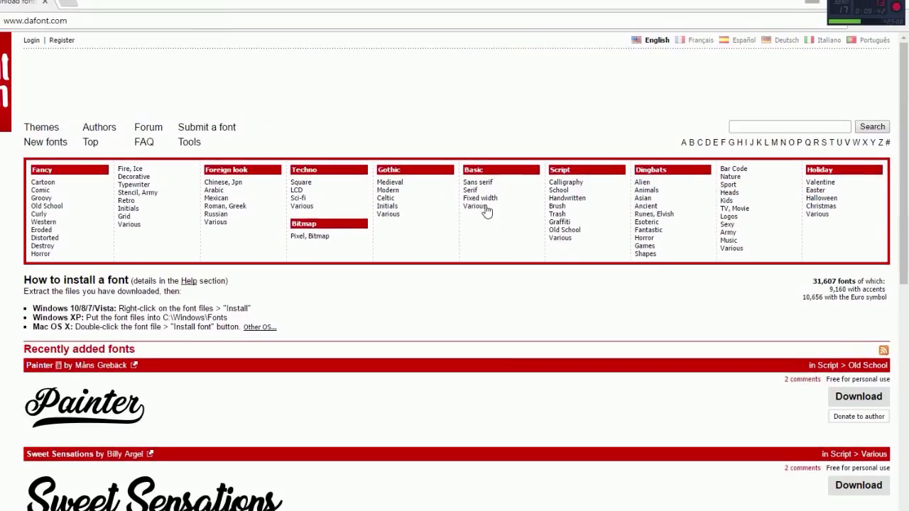
# Step: Find Funny Barber under All the new fonts and download funny_barber.zip
pyautogui.scroll(-6, 274, 341)
pyautogui.scroll(10, 268, 341)
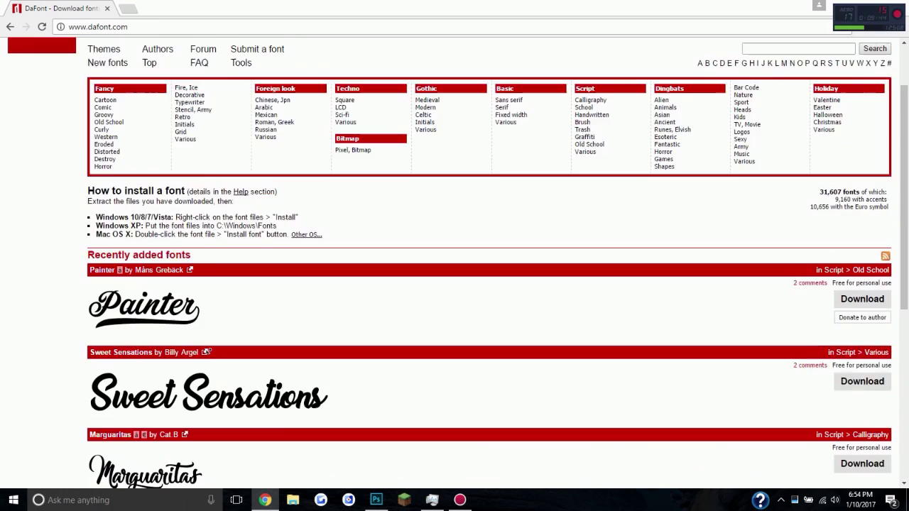
pyautogui.scroll(-10, 156, 378)
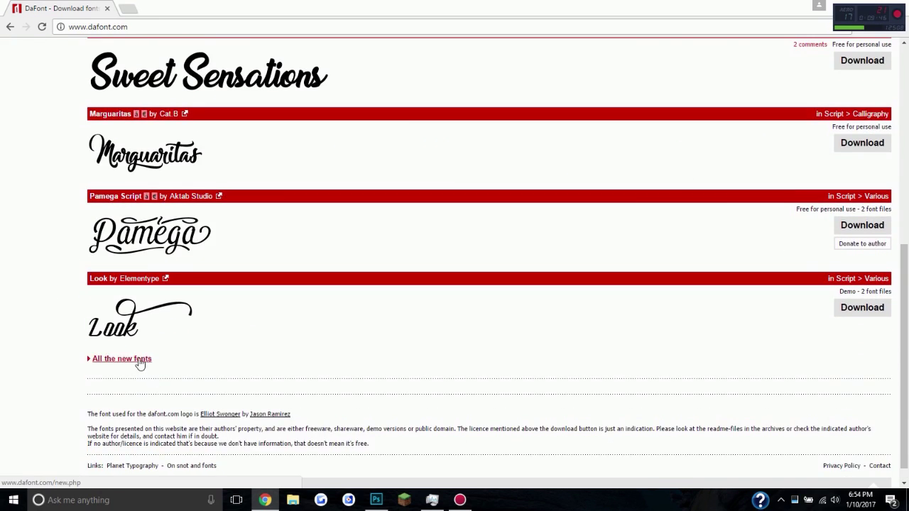
pyautogui.click(139, 360)
pyautogui.scroll(-10, 140, 363)
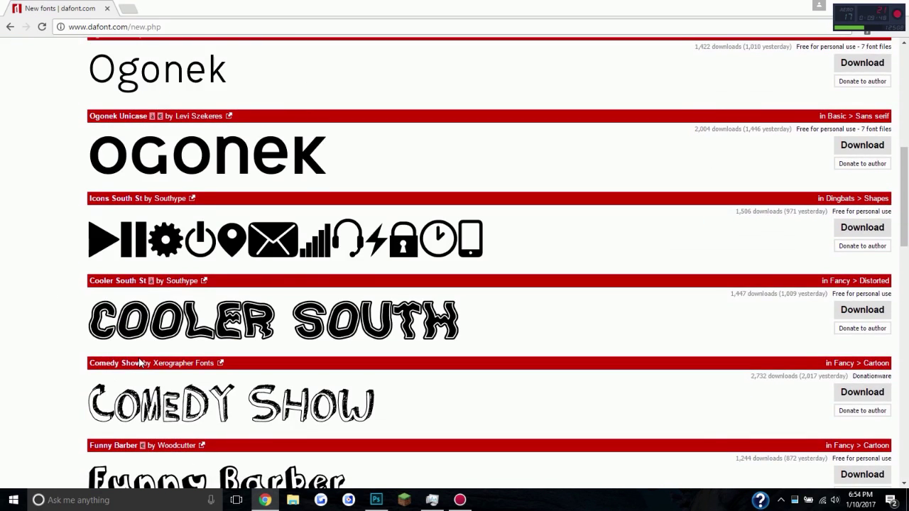
pyautogui.scroll(-3, 140, 363)
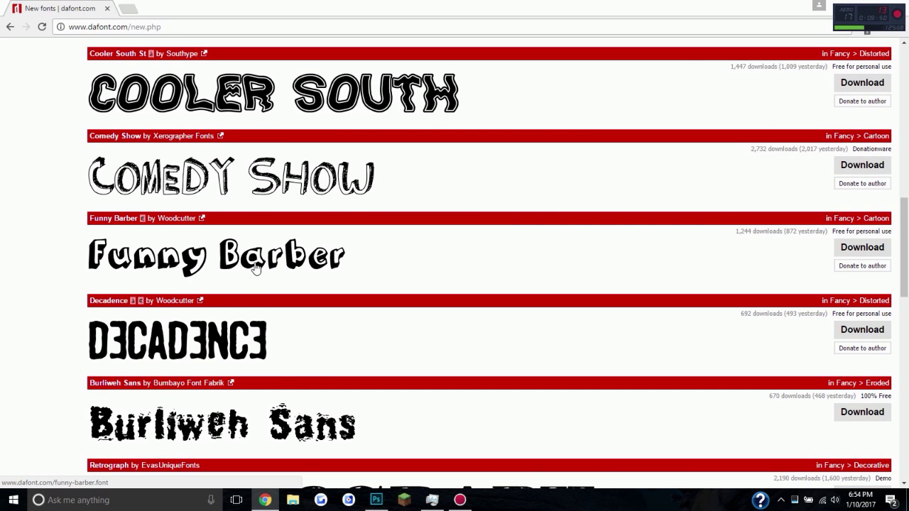
pyautogui.scroll(-2, 254, 267)
pyautogui.click(255, 152)
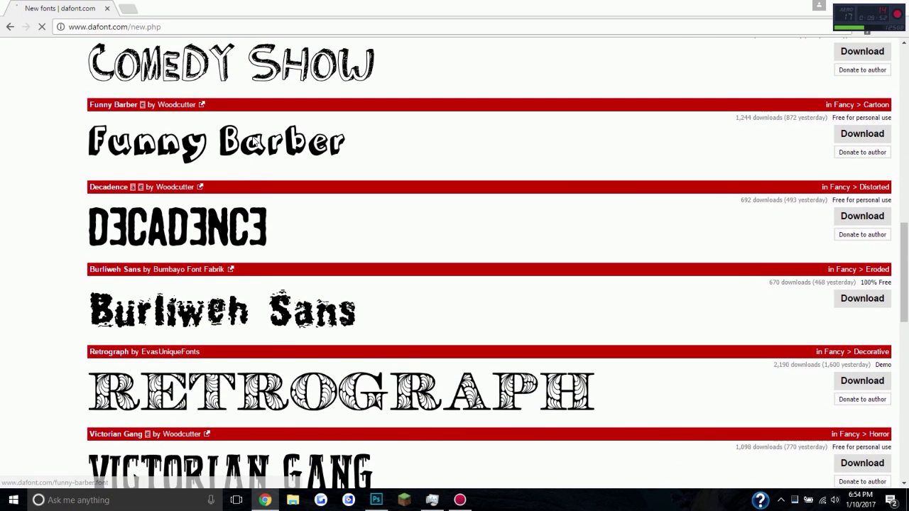
pyautogui.click(843, 249)
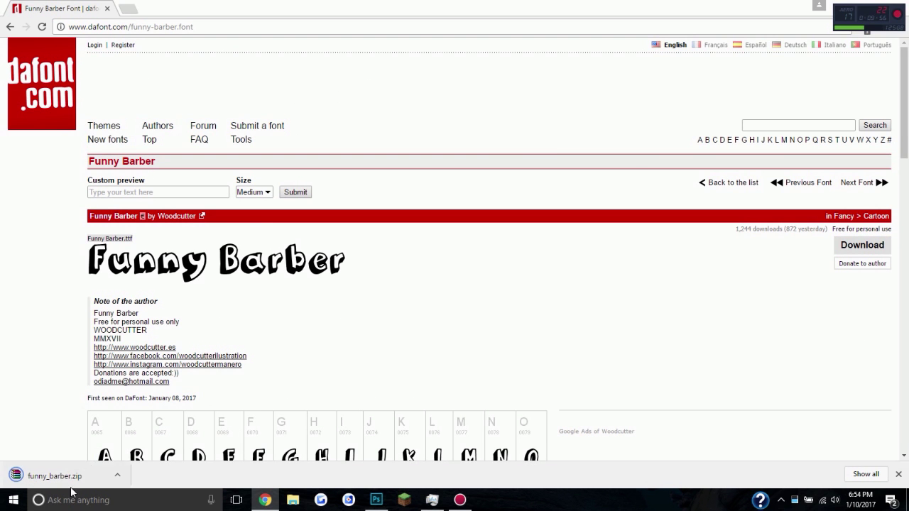
# Step: Install Funny Barber.ttf from funny_barber.zip, then close Font Viewer and WinRAR
pyautogui.click(67, 478)
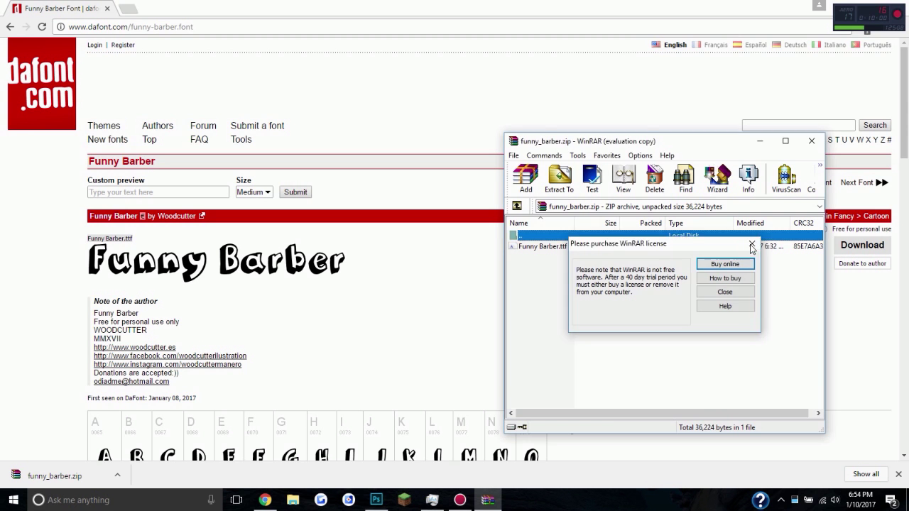
pyautogui.click(752, 245)
pyautogui.doubleClick(712, 247)
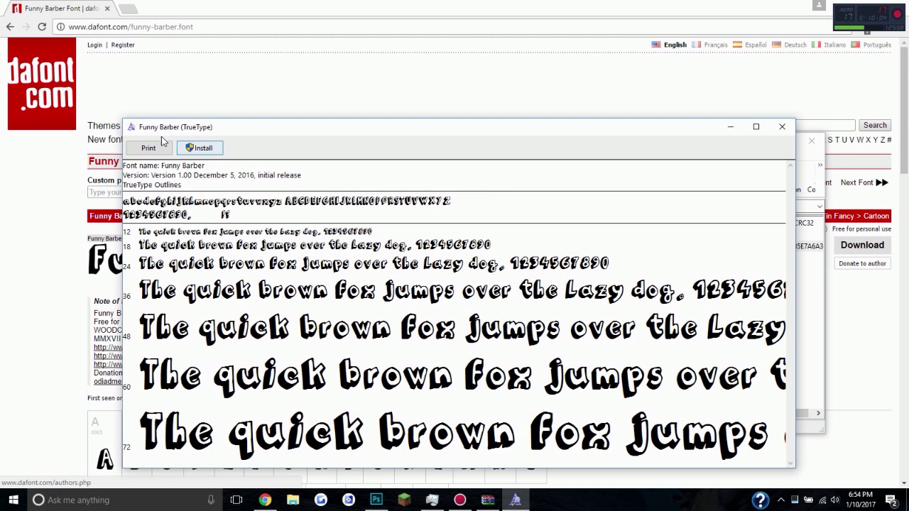
pyautogui.moveTo(231, 129); pyautogui.dragTo(235, 328)
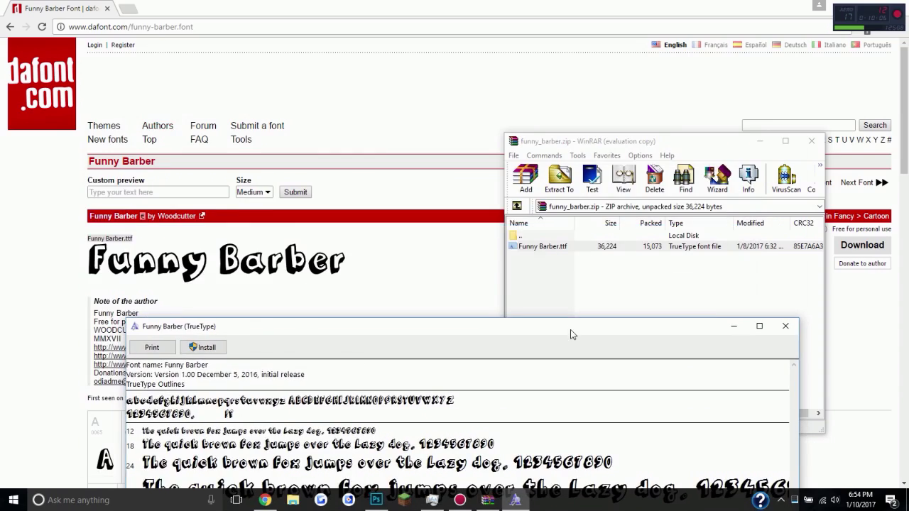
pyautogui.moveTo(572, 335); pyautogui.dragTo(472, 60)
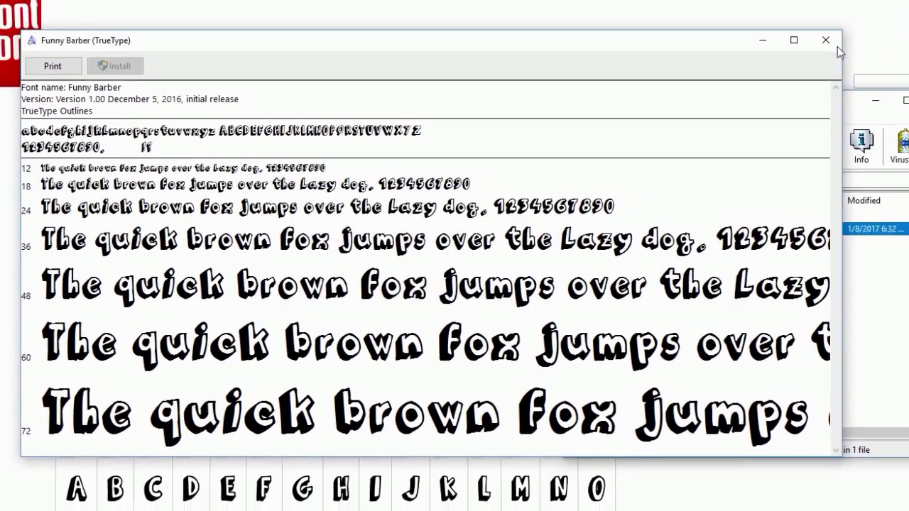
pyautogui.click(870, 22)
pyautogui.click(808, 140)
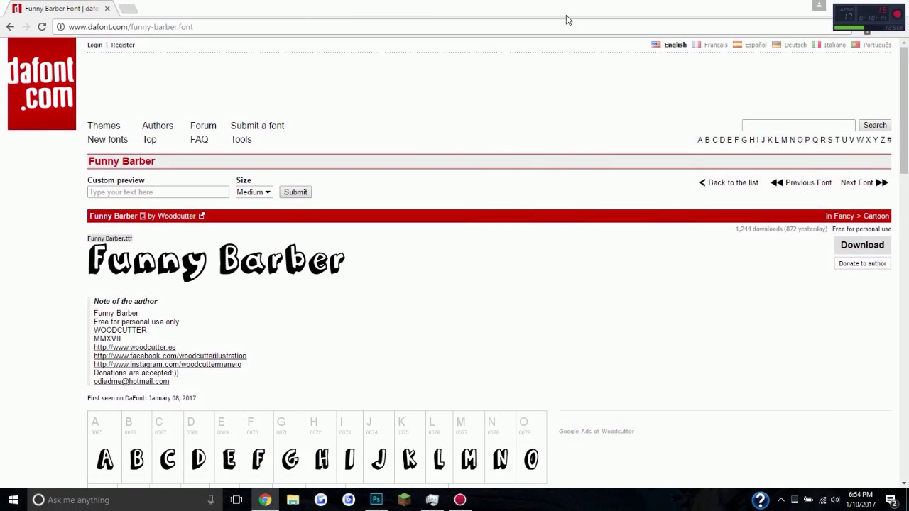
pyautogui.doubleClick(566, 15)
# Step: Back in Photoshop, place a new Horizontal Type text insertion point at the ring's centre
pyautogui.click(650, 56)
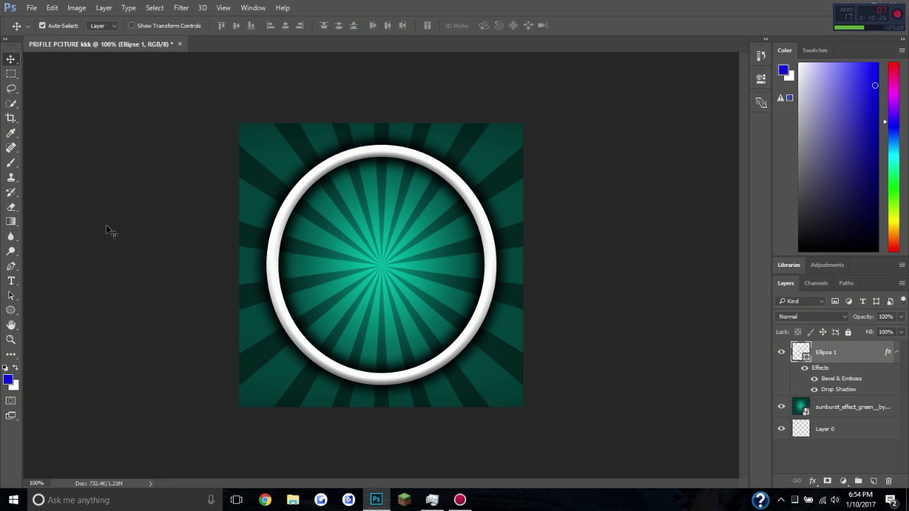
pyautogui.click(11, 281)
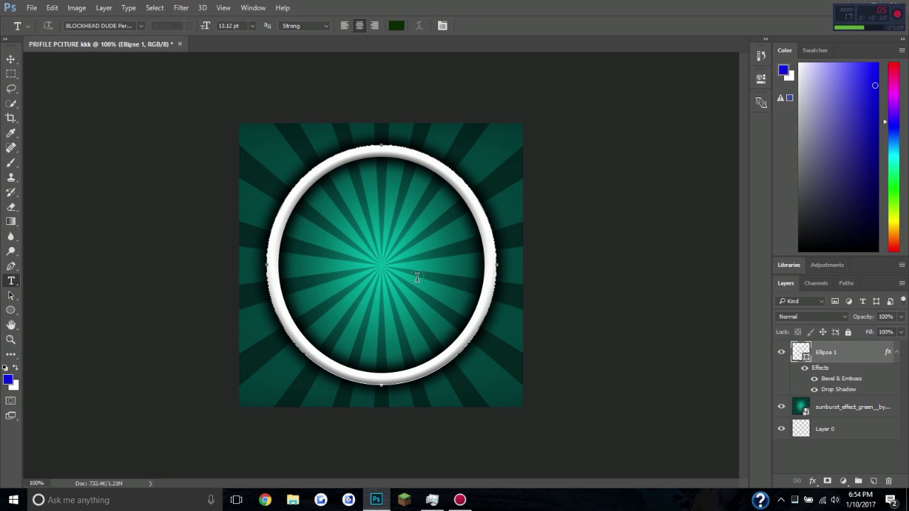
pyautogui.click(382, 265)
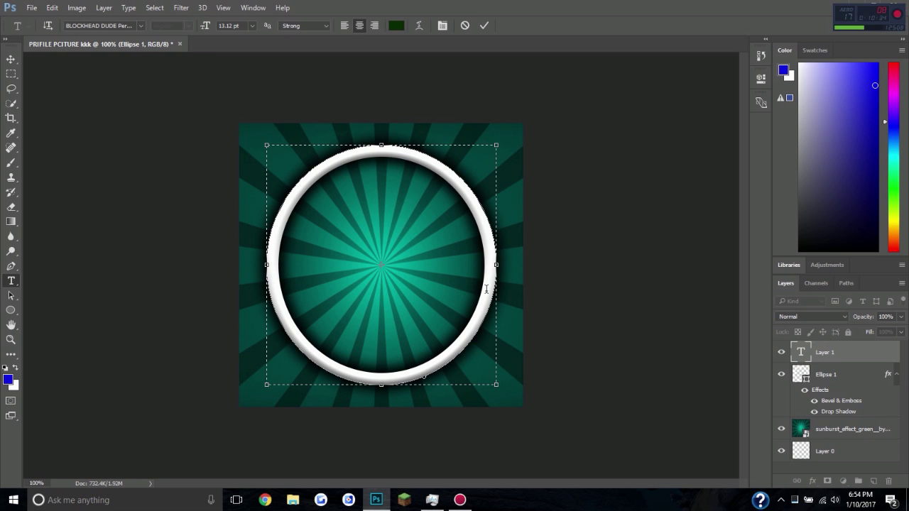
pyautogui.click(483, 26)
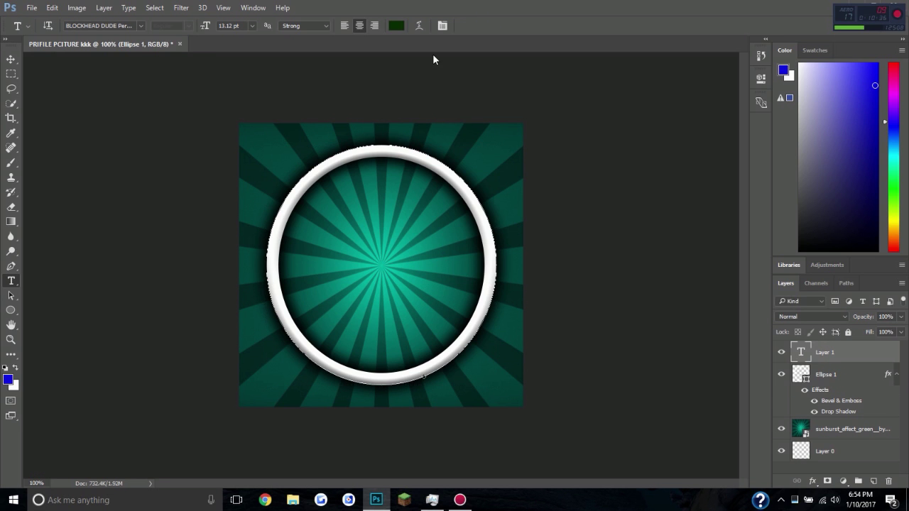
pyautogui.click(380, 262)
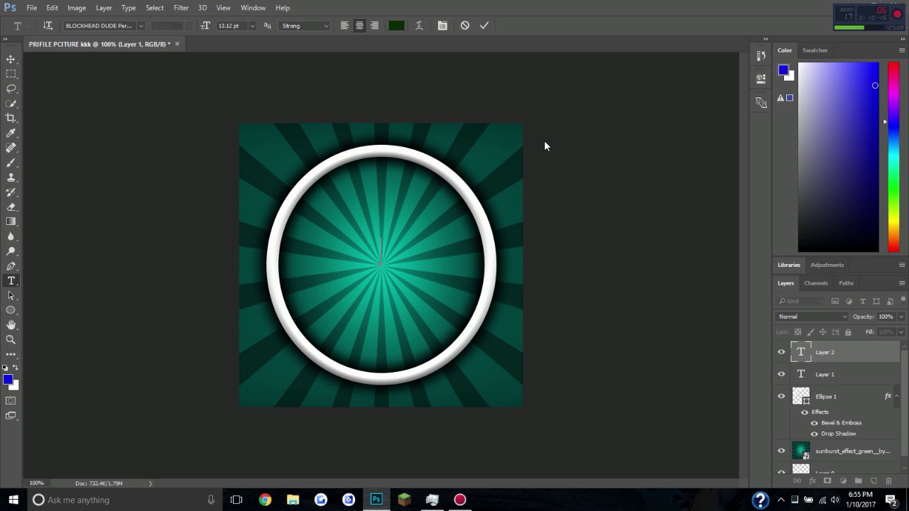
# Step: Type RANDOMGAMERXD, then edit it down to just GAMER and commit
pyautogui.write('RANDOMGAMERXD')
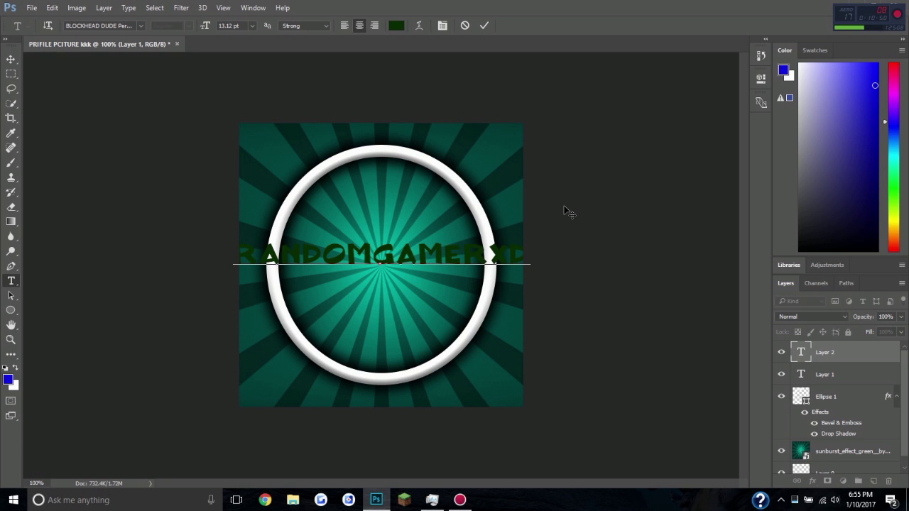
pyautogui.press('BackSpace')
pyautogui.press('BackSpace')
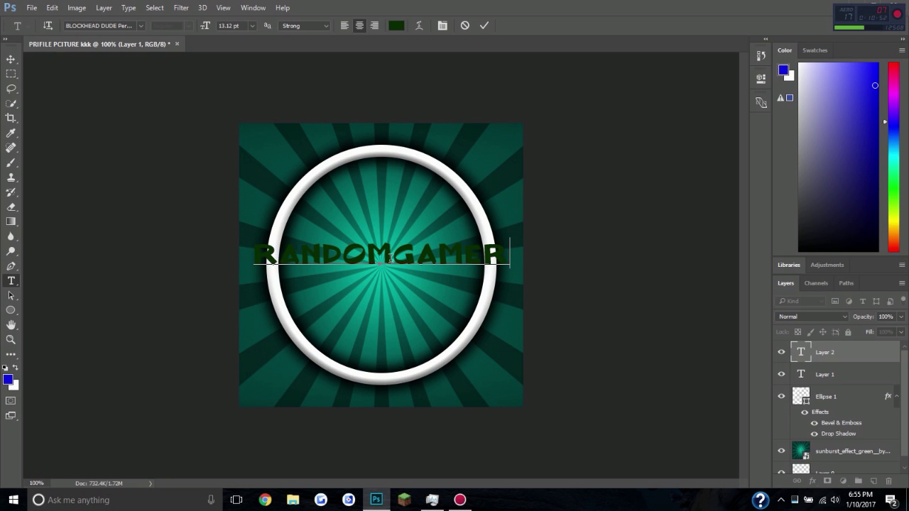
pyautogui.click(392, 257)
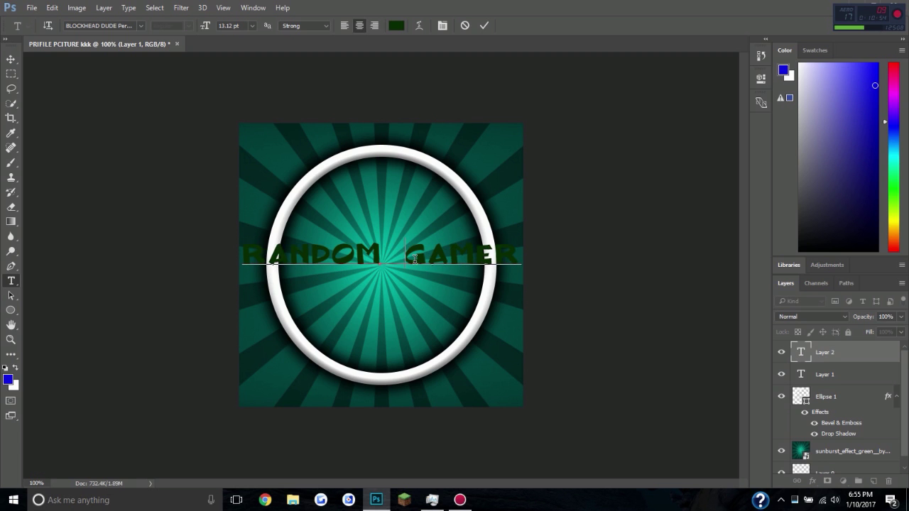
pyautogui.press('BackSpace')
pyautogui.press('BackSpace')
pyautogui.press('Delete')
pyautogui.press('Delete')
pyautogui.press('Delete')
pyautogui.press('Delete')
pyautogui.press('Delete')
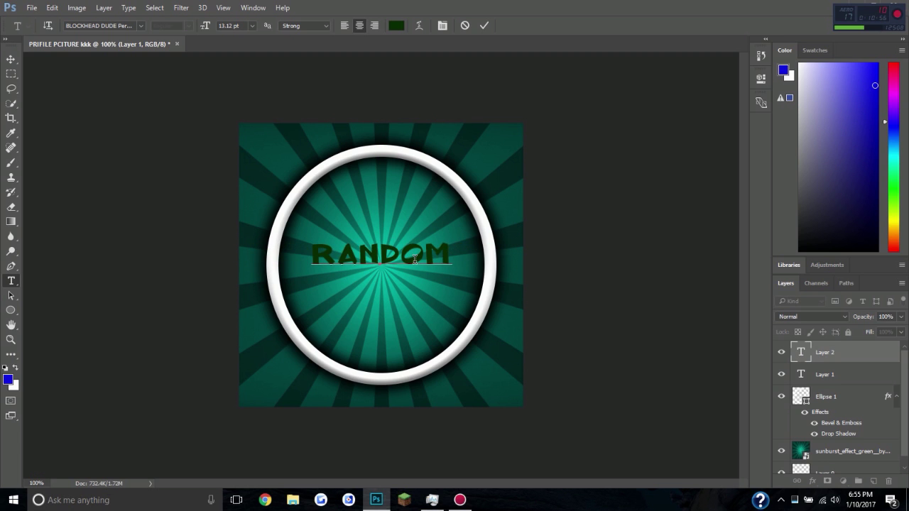
pyautogui.hotkey('ctrl', 'z')
pyautogui.press('BackSpace')
pyautogui.press('BackSpace')
pyautogui.press('BackSpace')
pyautogui.press('BackSpace')
pyautogui.press('BackSpace')
pyautogui.press('BackSpace')
pyautogui.press('BackSpace')
pyautogui.press('BackSpace')
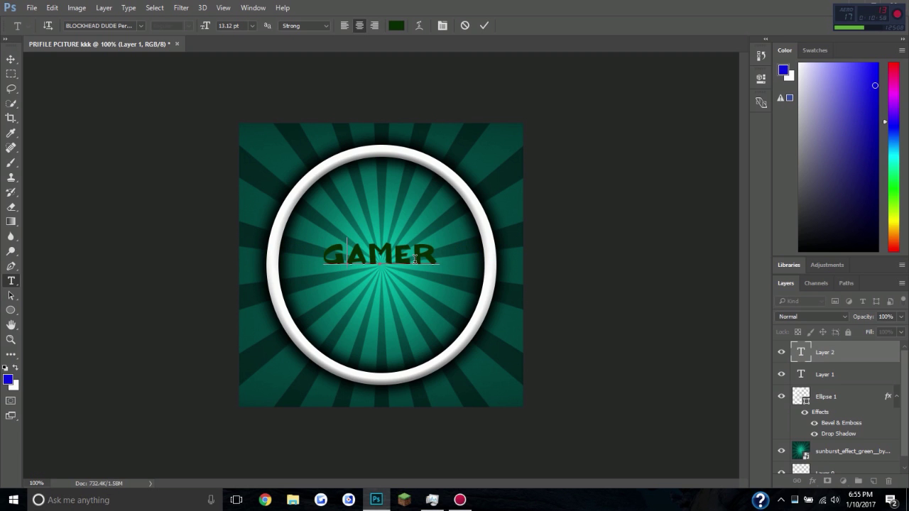
pyautogui.press('BackSpace')
pyautogui.press('BackSpace')
pyautogui.press('BackSpace')
pyautogui.press('BackSpace')
pyautogui.press('BackSpace')
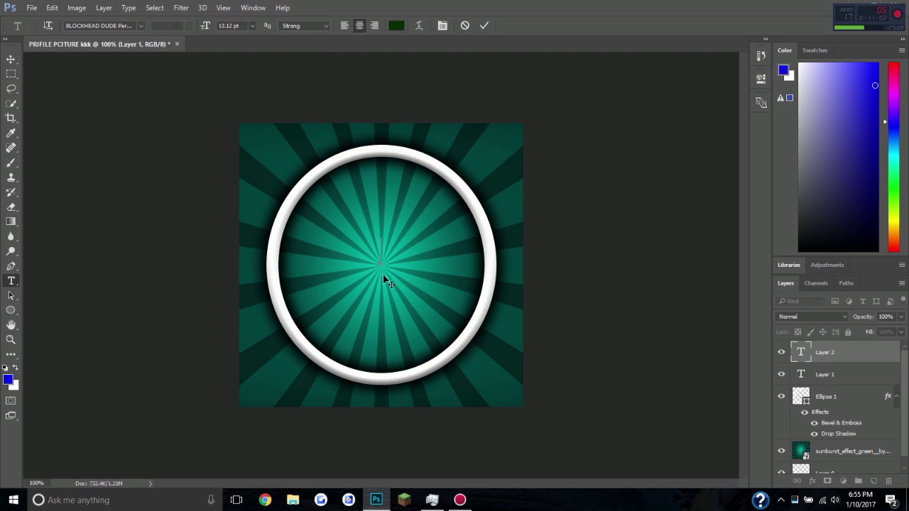
pyautogui.write('GAMER')
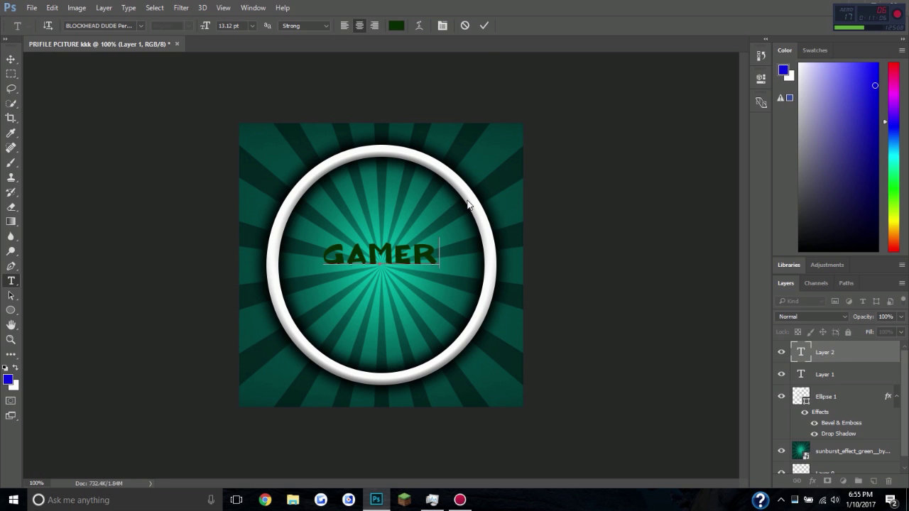
pyautogui.click(484, 26)
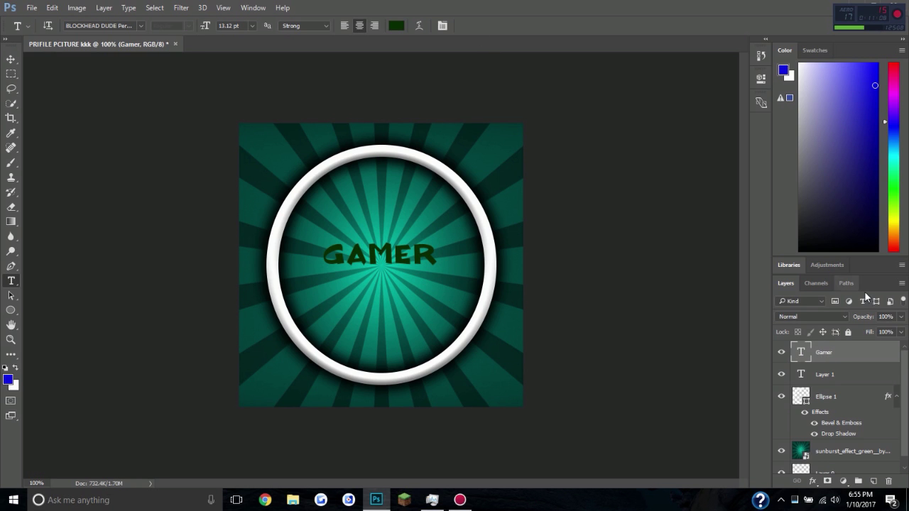
# Step: Nudge the GAMER text slightly lower in the ring and select all of it
pyautogui.click(10, 59)
pyautogui.moveTo(398, 260)
pyautogui.mouseDown()
pyautogui.moveTo(405, 279)
pyautogui.moveTo(405, 267)
pyautogui.mouseUp()
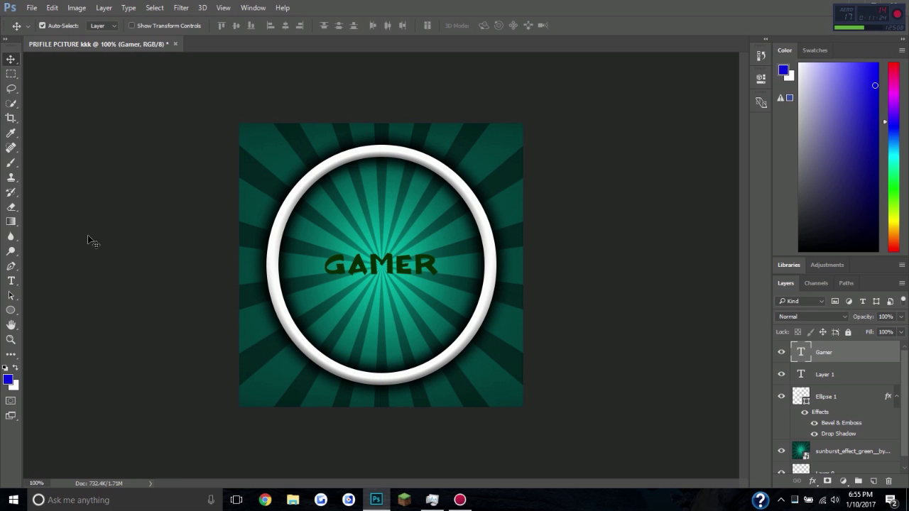
pyautogui.click(10, 281)
pyautogui.click(440, 264)
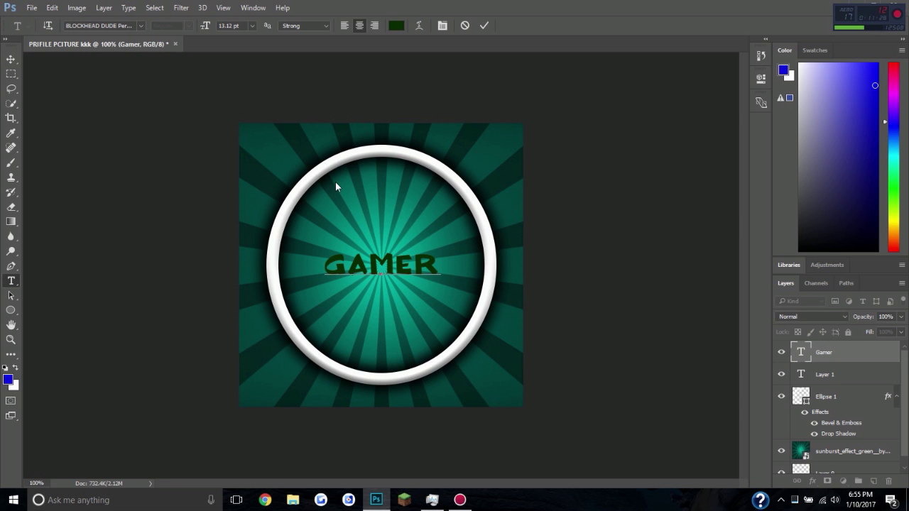
pyautogui.hotkey('ctrl', 'a')
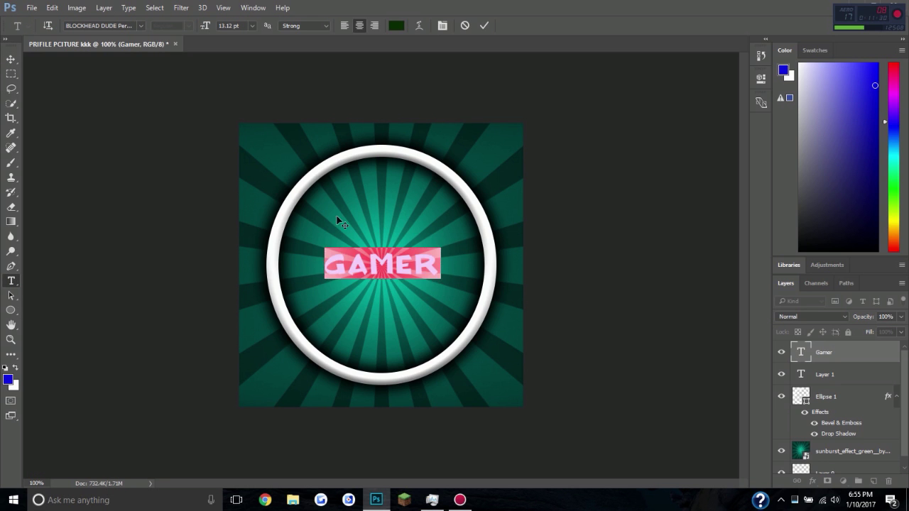
# Step: Try 10, 18 and 24 pt sizes, settling on 18 pt for GAMER
pyautogui.click(252, 25)
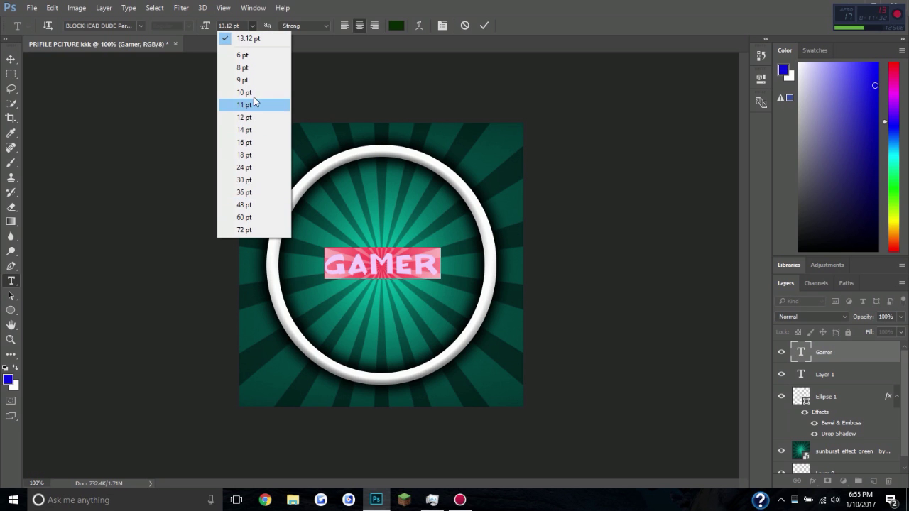
pyautogui.click(249, 92)
pyautogui.click(252, 26)
pyautogui.click(253, 155)
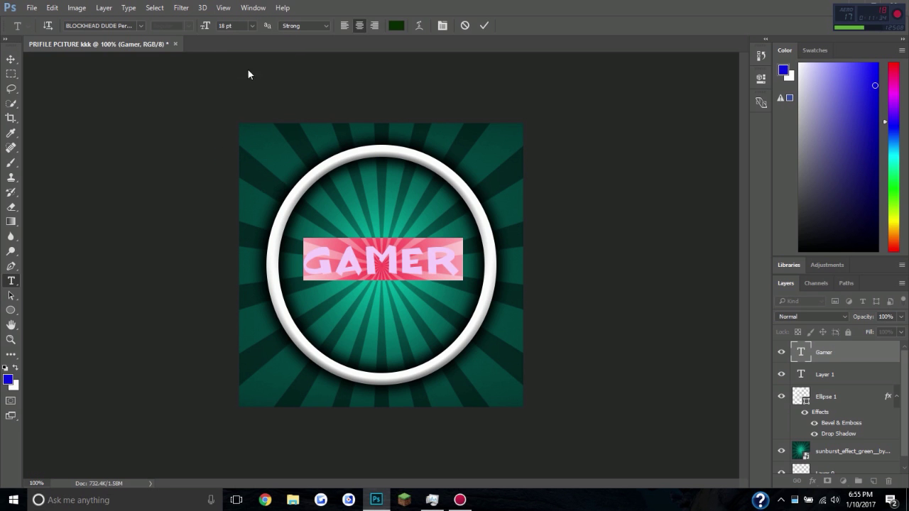
pyautogui.click(252, 25)
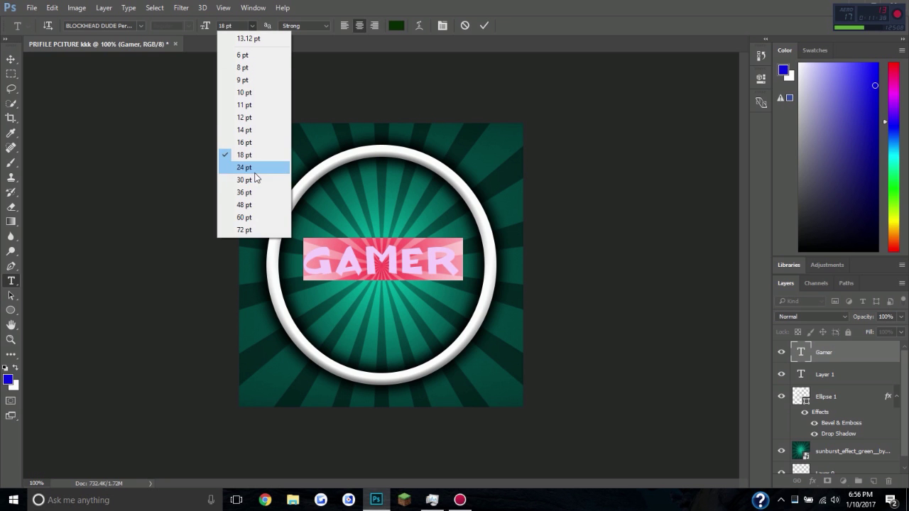
pyautogui.click(257, 174)
pyautogui.click(252, 25)
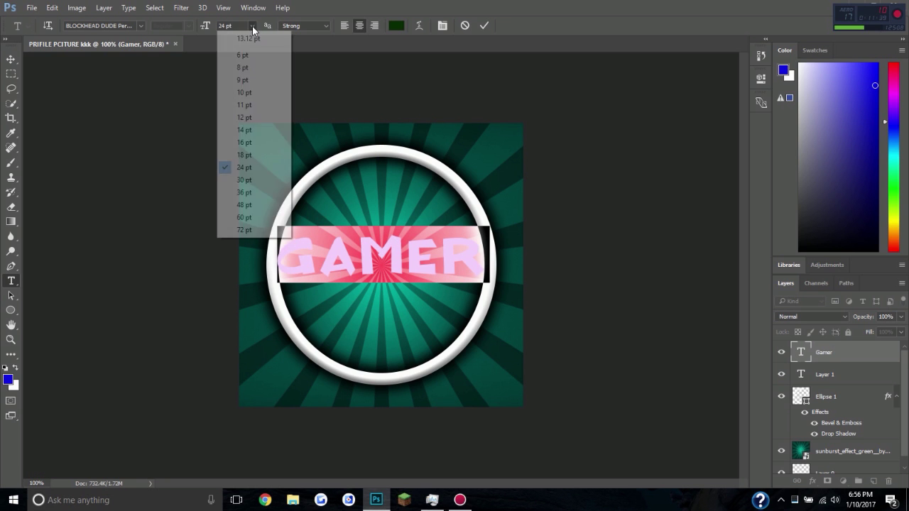
pyautogui.click(253, 154)
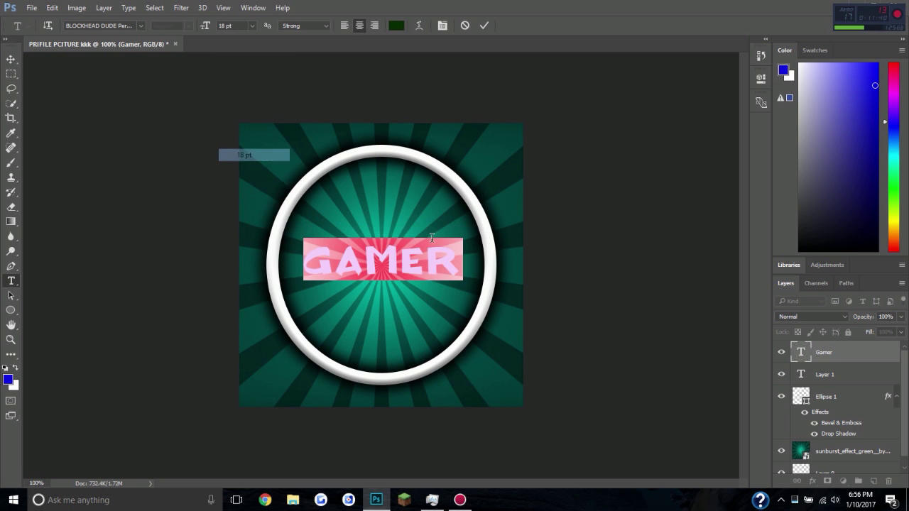
pyautogui.click(484, 25)
pyautogui.moveTo(454, 274); pyautogui.dragTo(303, 270)
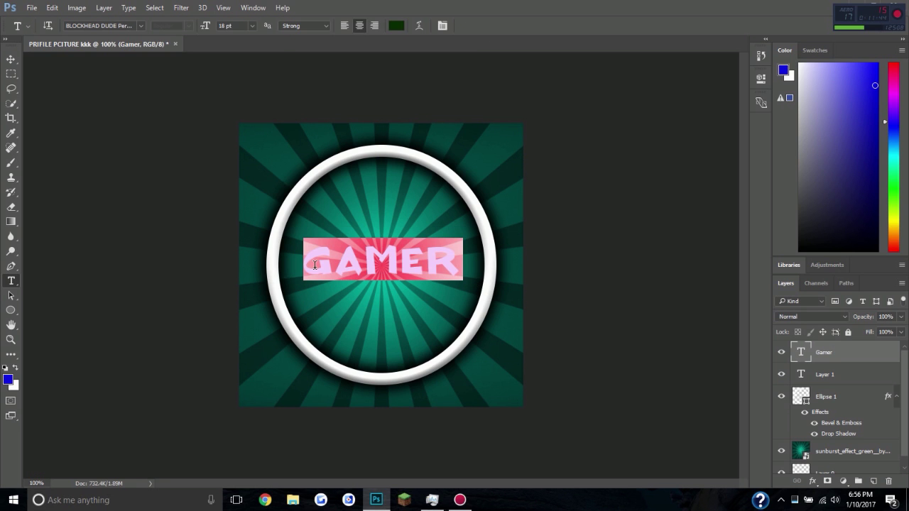
pyautogui.click(142, 26)
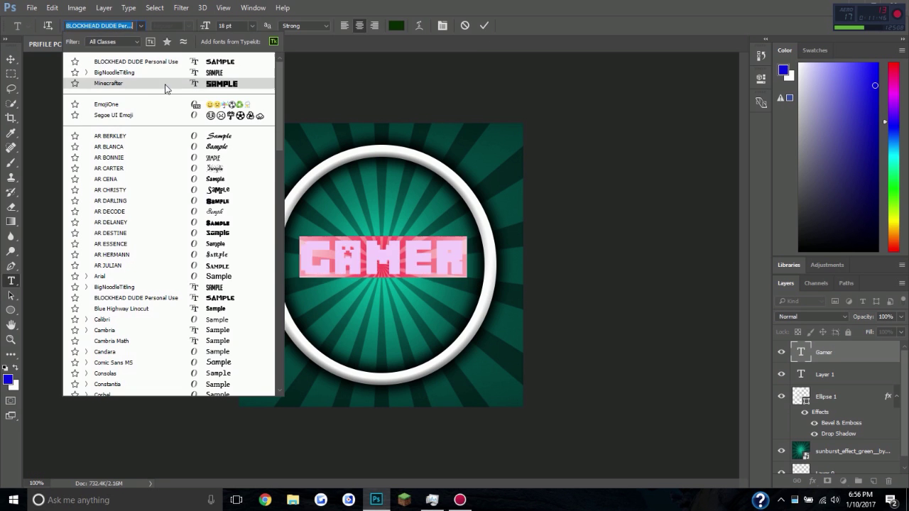
# Step: Set the Gamer text in the Funny Barber font
pyautogui.scroll(-2, 142, 170)
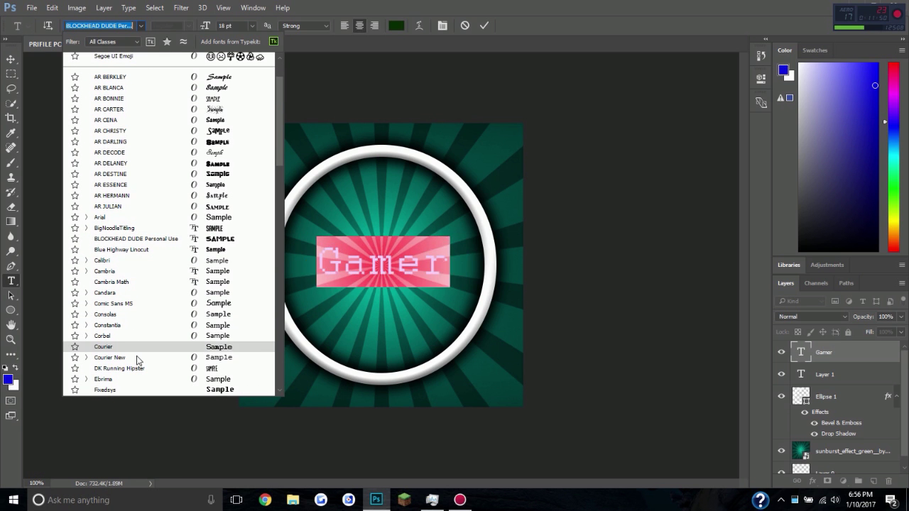
pyautogui.scroll(-2, 136, 345)
pyautogui.scroll(-8, 135, 342)
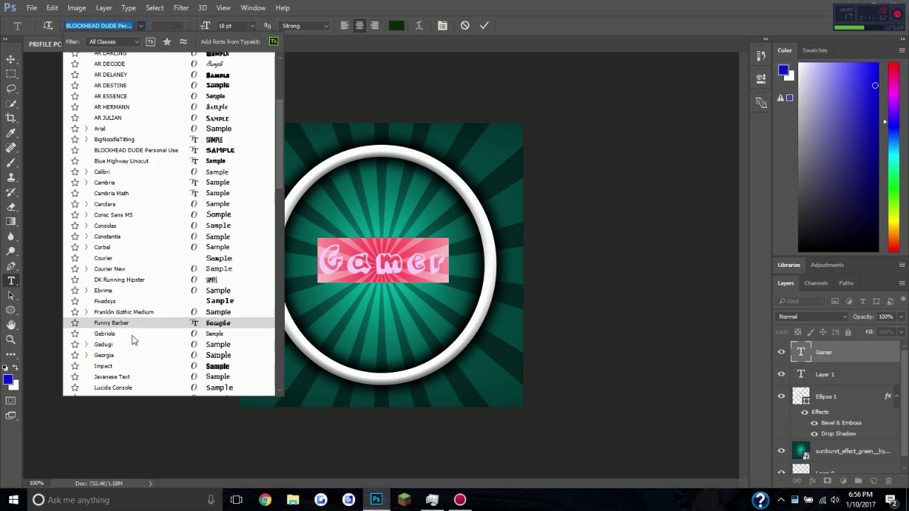
pyautogui.scroll(-1, 133, 341)
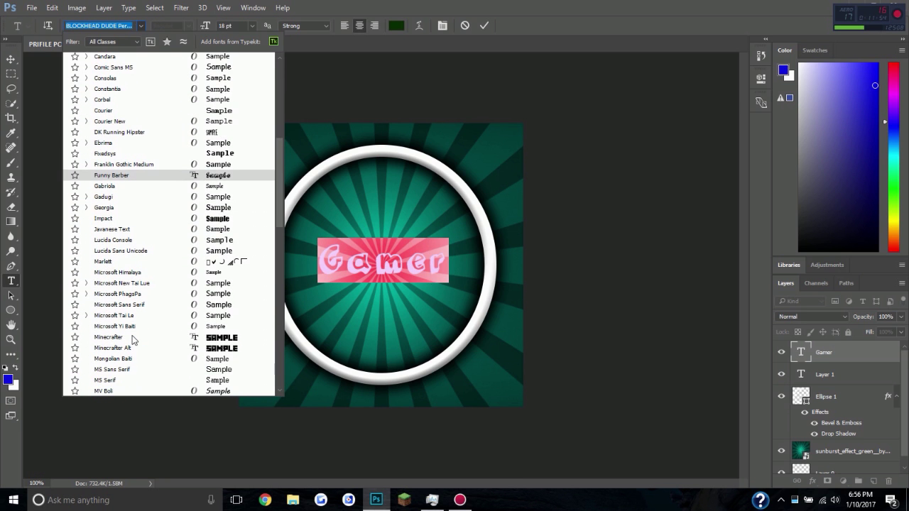
pyautogui.click(124, 177)
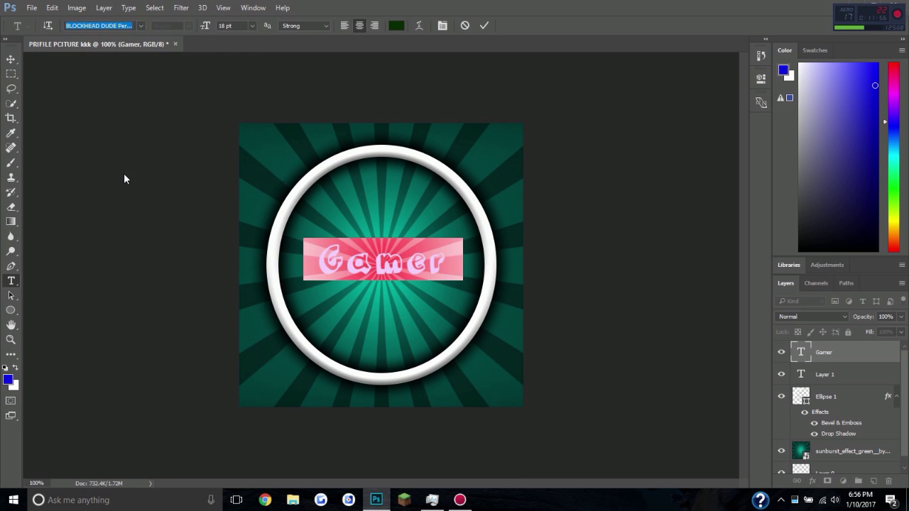
pyautogui.hotkey('ctrl', 'Return')
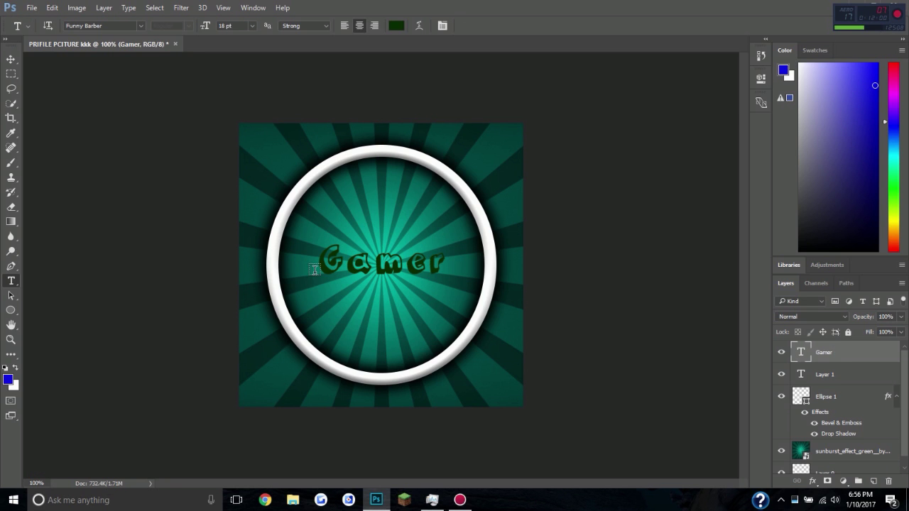
# Step: Enlarge the Gamer text to 24 pt
pyautogui.moveTo(316, 269); pyautogui.dragTo(452, 270)
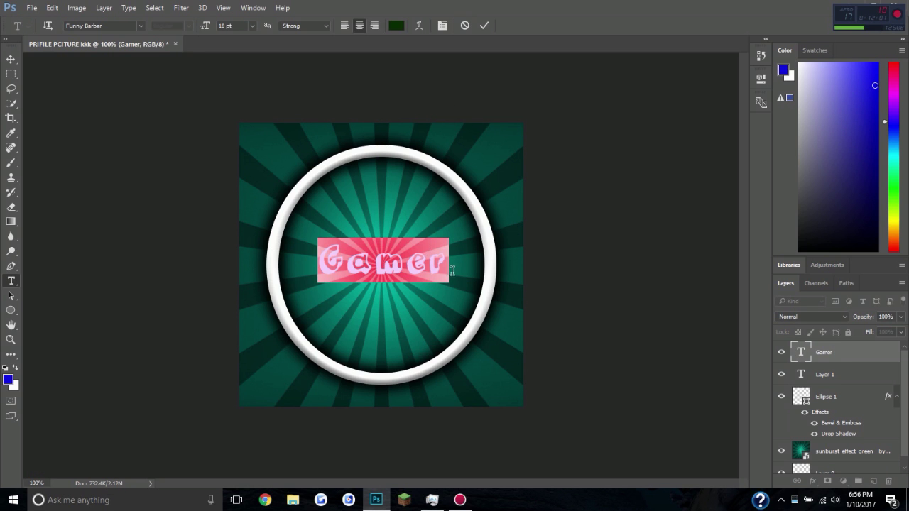
pyautogui.click(250, 27)
pyautogui.click(244, 166)
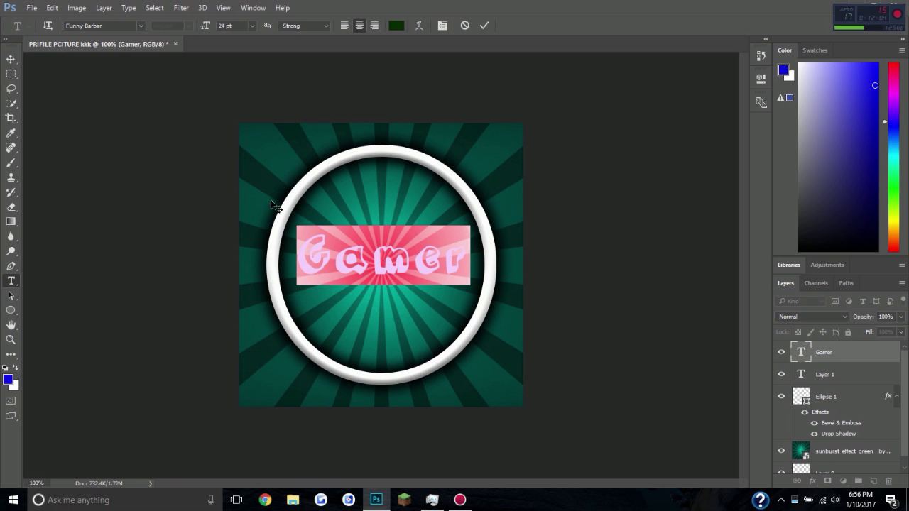
pyautogui.click(483, 26)
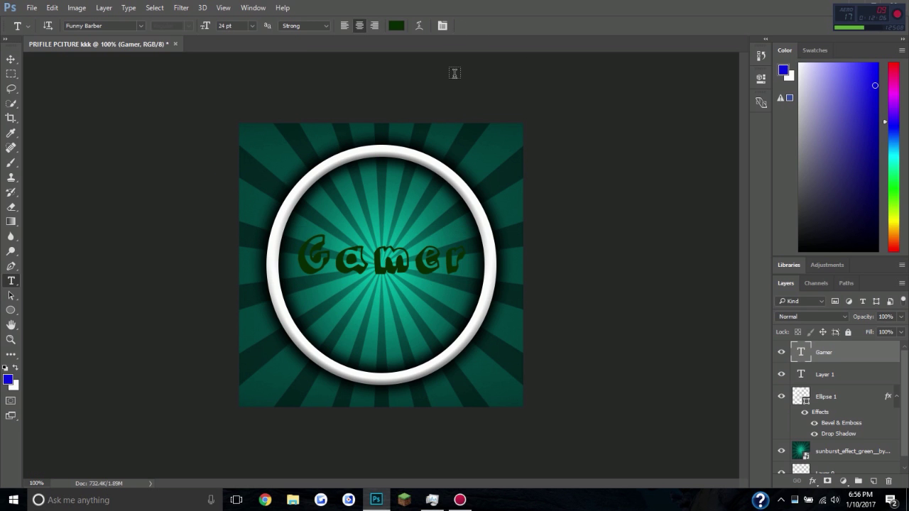
pyautogui.moveTo(461, 278); pyautogui.dragTo(297, 265)
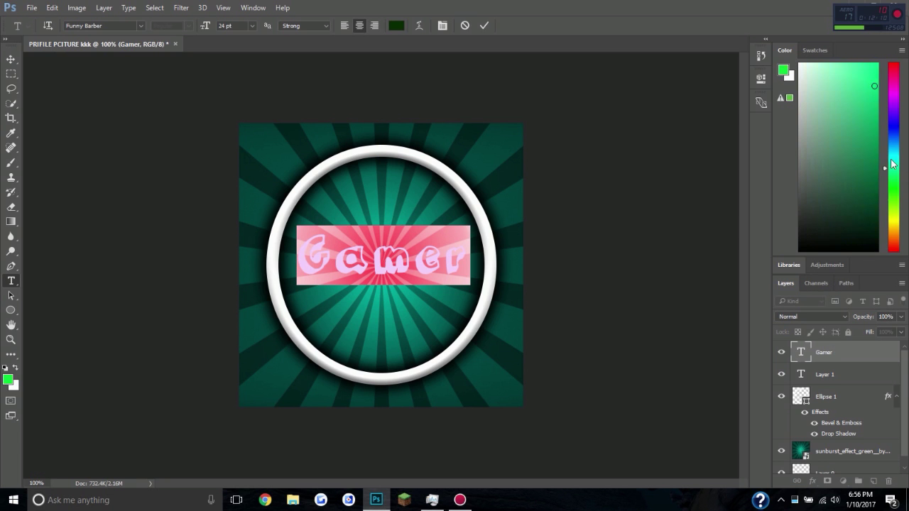
# Step: After trying green and cyan, colour the Gamer text bright yellow in the Color panel
pyautogui.moveTo(895, 197); pyautogui.dragTo(896, 188)
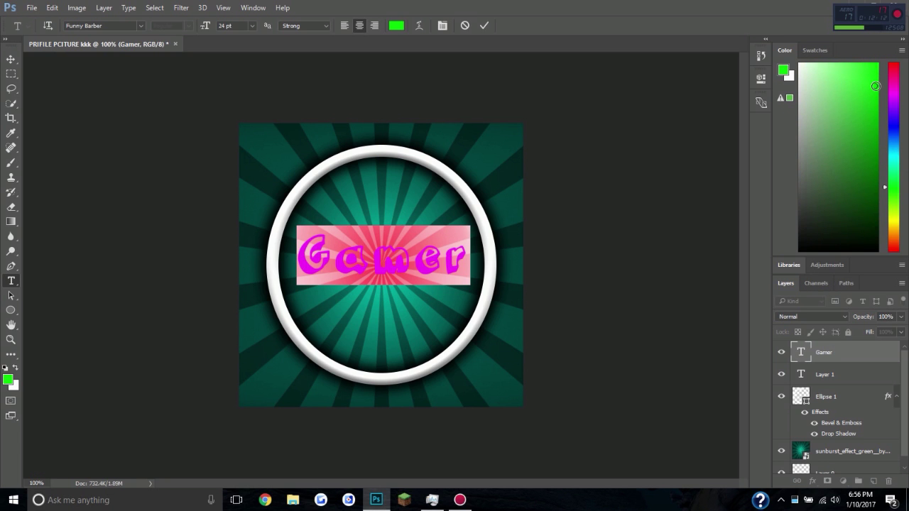
pyautogui.click(454, 249)
pyautogui.moveTo(458, 261); pyautogui.dragTo(301, 262)
pyautogui.moveTo(896, 122); pyautogui.dragTo(894, 159)
pyautogui.click(876, 84)
pyautogui.moveTo(872, 81); pyautogui.dragTo(872, 74)
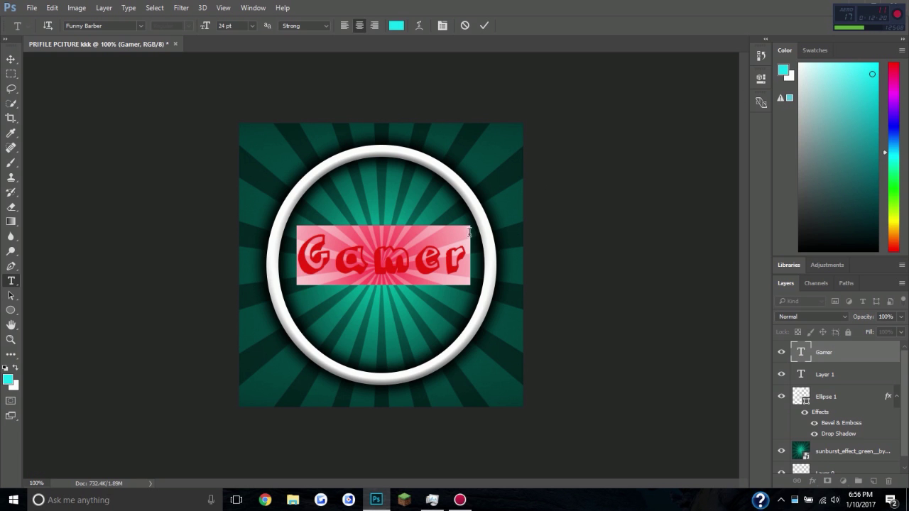
pyautogui.click(471, 238)
pyautogui.moveTo(896, 153); pyautogui.dragTo(895, 188)
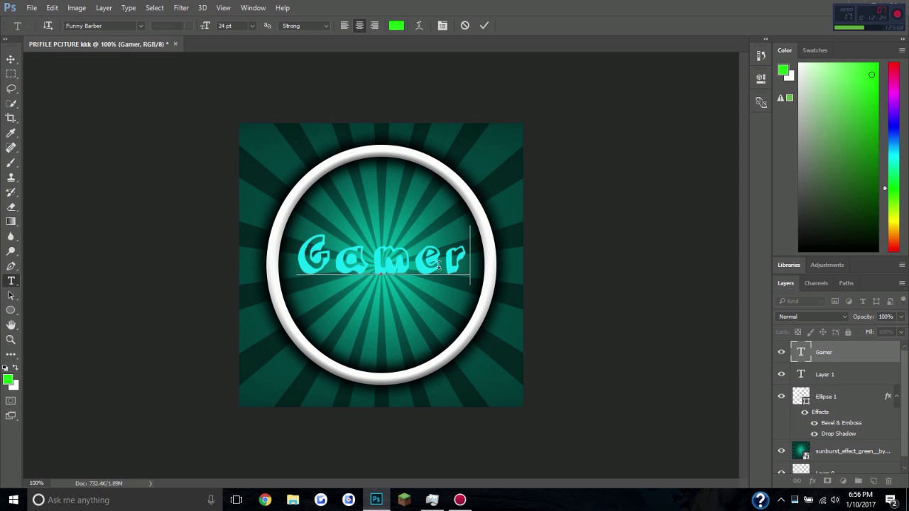
pyautogui.hotkey('ctrl', 'a')
pyautogui.moveTo(896, 212); pyautogui.dragTo(896, 215)
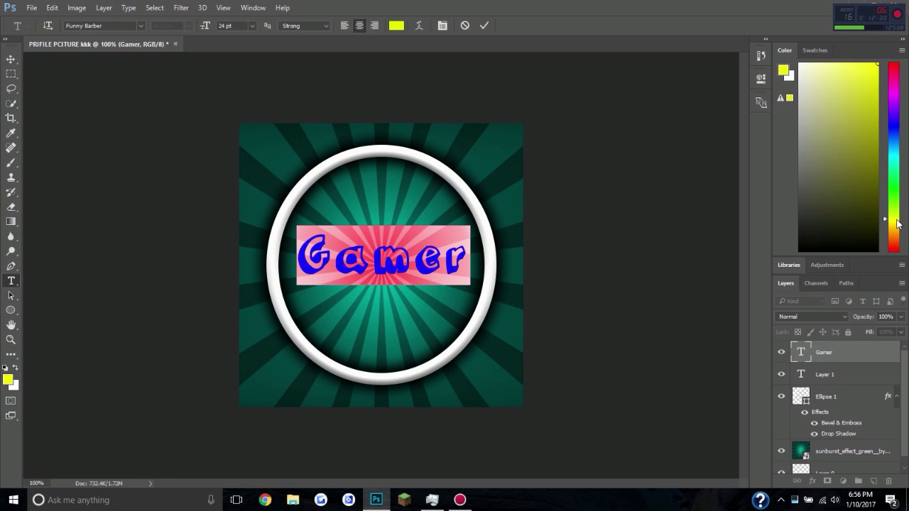
pyautogui.hotkey('ctrl', 'Return')
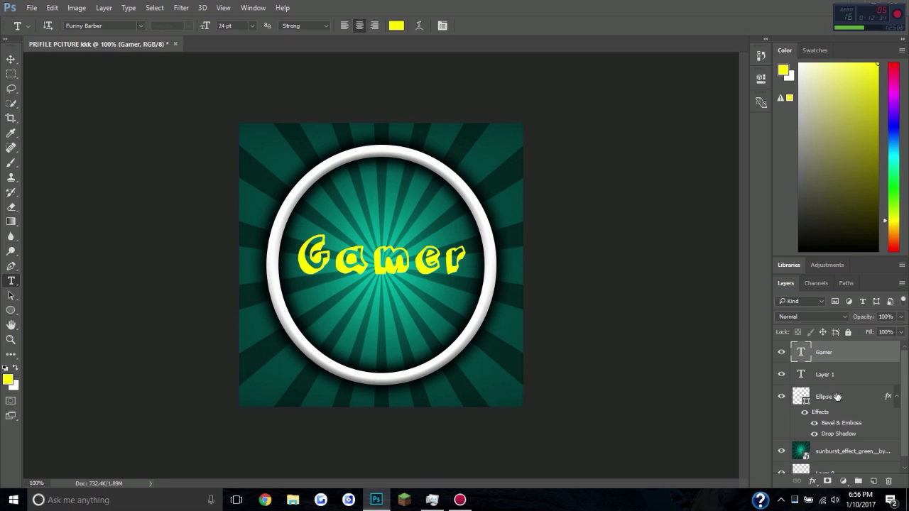
# Step: Give the Gamer text layer a black Drop Shadow at 45% opacity through Blending Options
pyautogui.rightClick(822, 353)
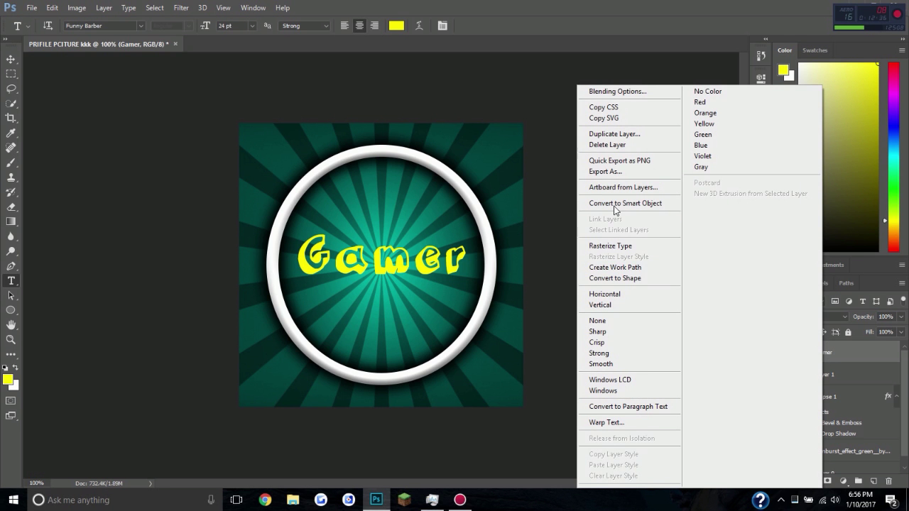
pyautogui.click(586, 91)
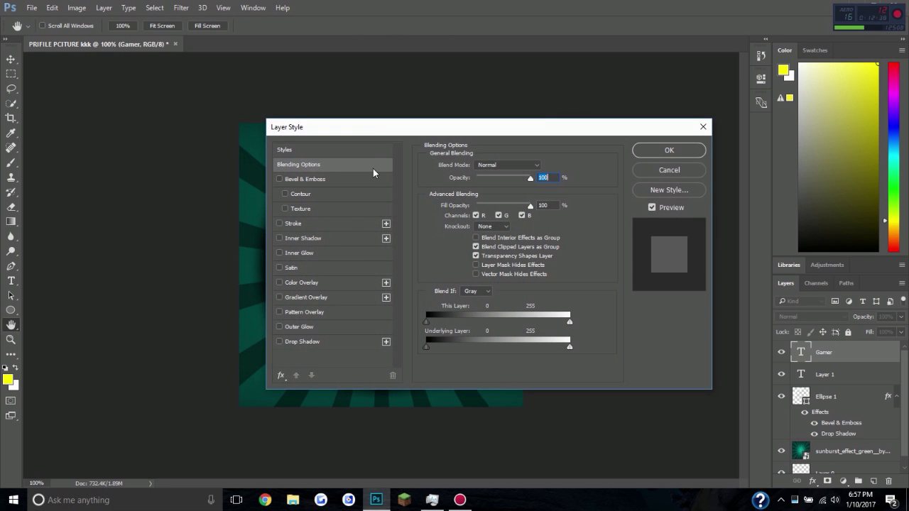
pyautogui.moveTo(354, 137); pyautogui.dragTo(632, 145)
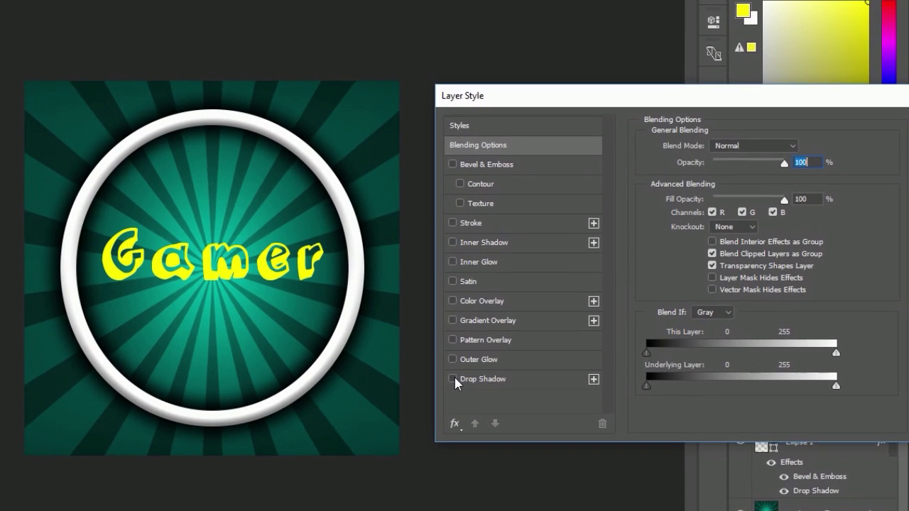
pyautogui.click(562, 349)
pyautogui.click(445, 382)
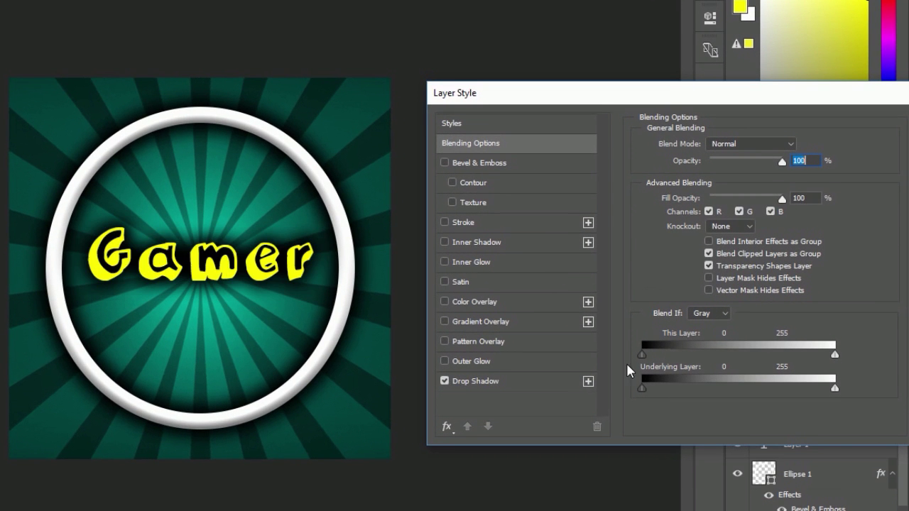
pyautogui.click(516, 382)
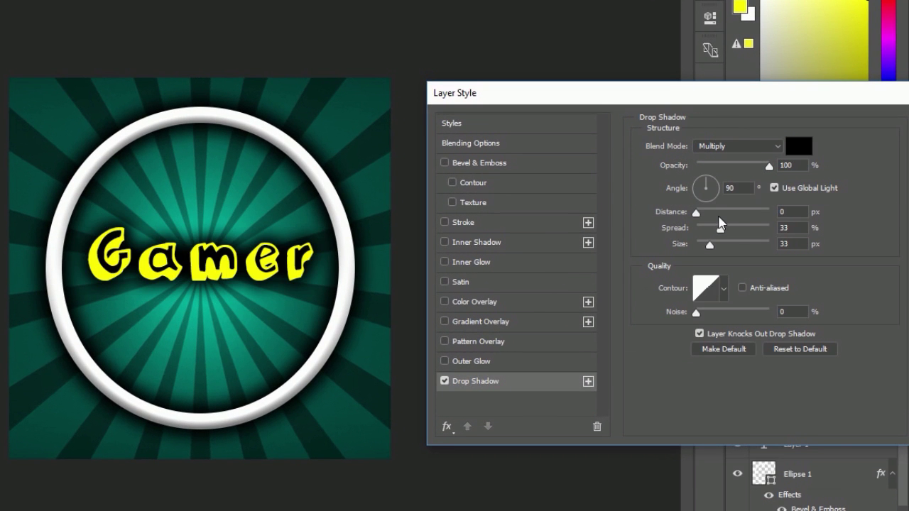
pyautogui.moveTo(769, 167); pyautogui.dragTo(732, 172)
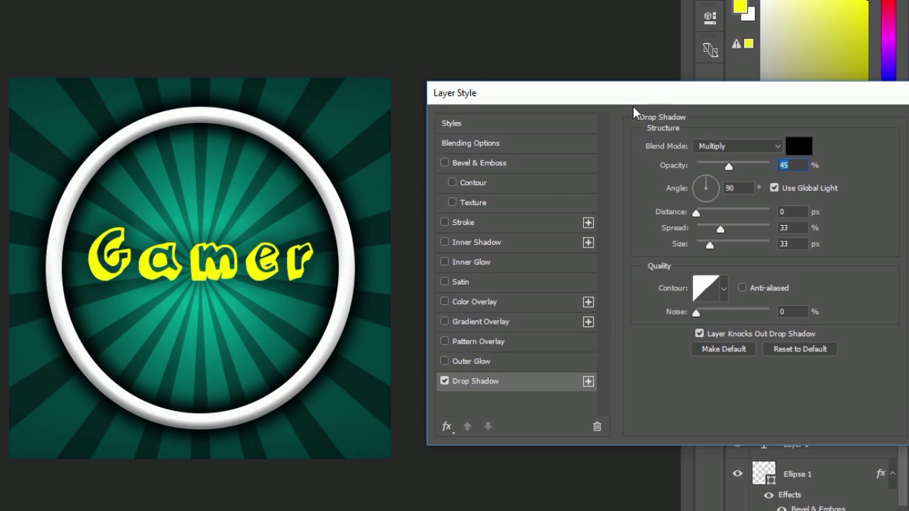
pyautogui.moveTo(630, 98); pyautogui.dragTo(457, 12)
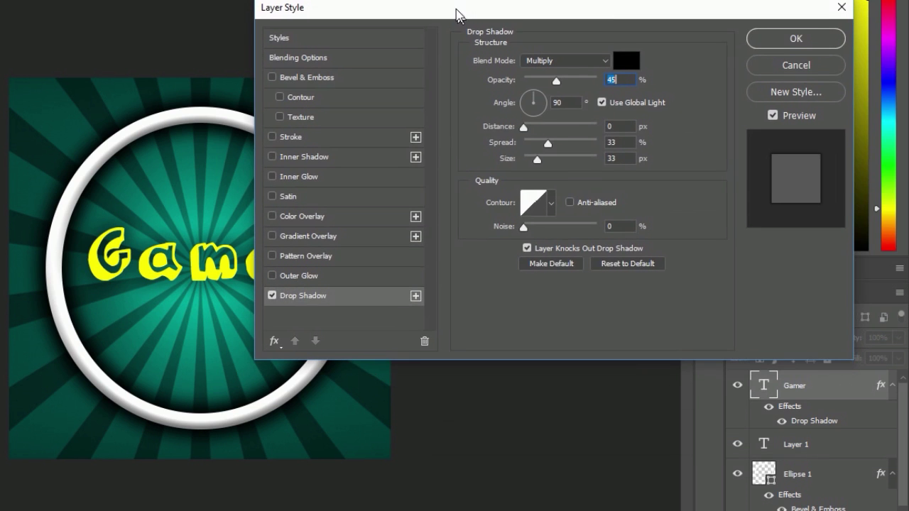
pyautogui.click(794, 37)
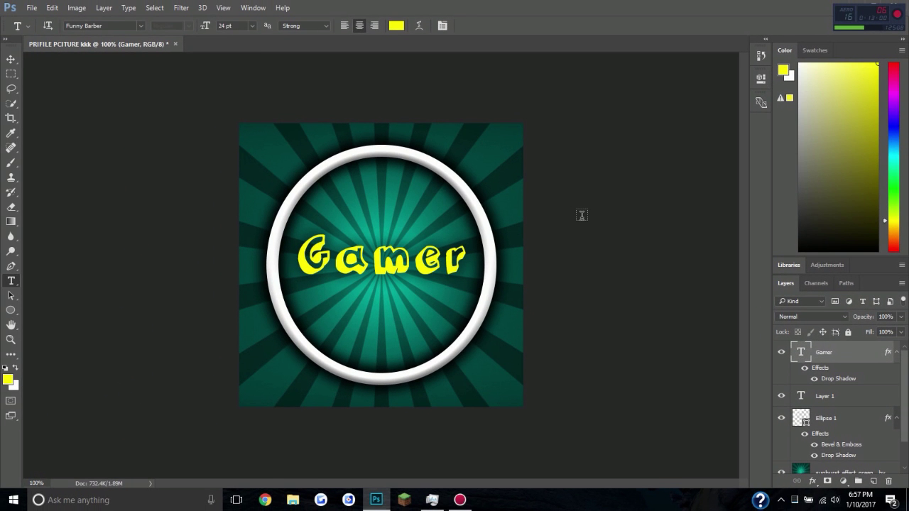
# Step: Use File > Export > Export As to export a 500×500 PNG and continue to its save dialog
pyautogui.click(31, 8)
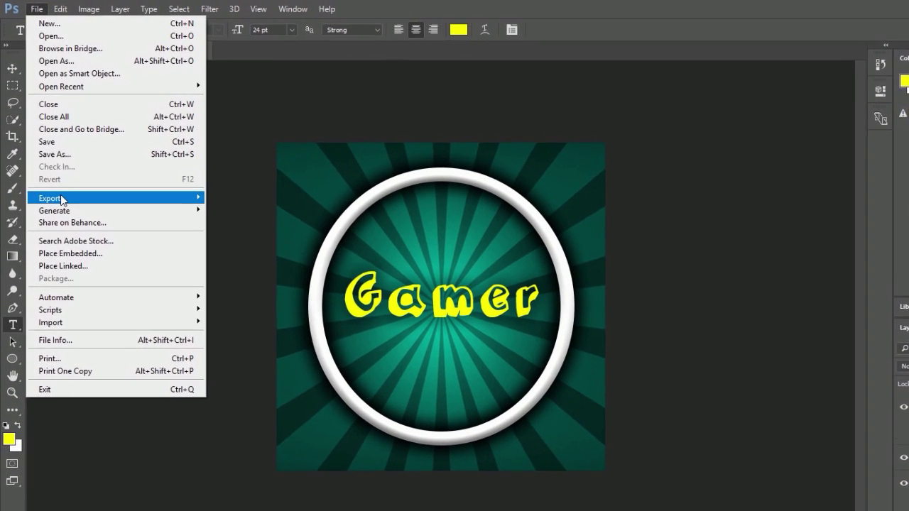
pyautogui.moveTo(45, 172)
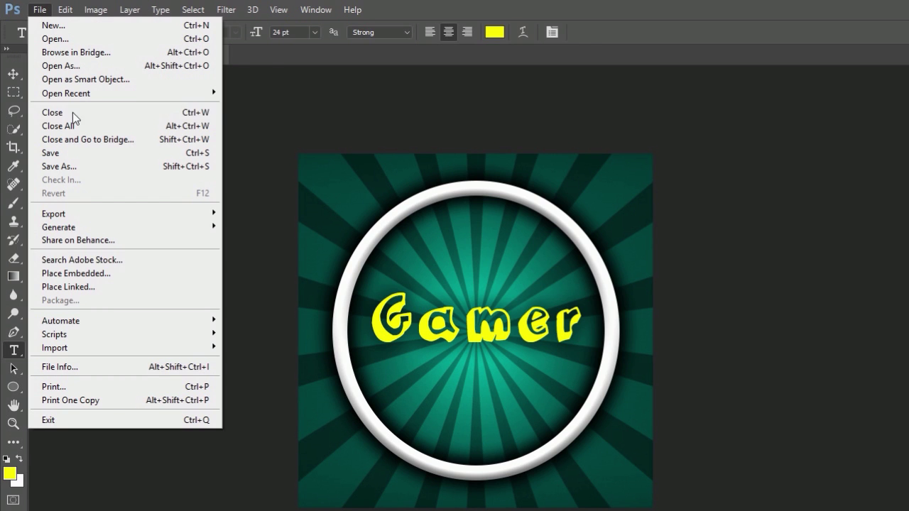
pyautogui.moveTo(74, 216)
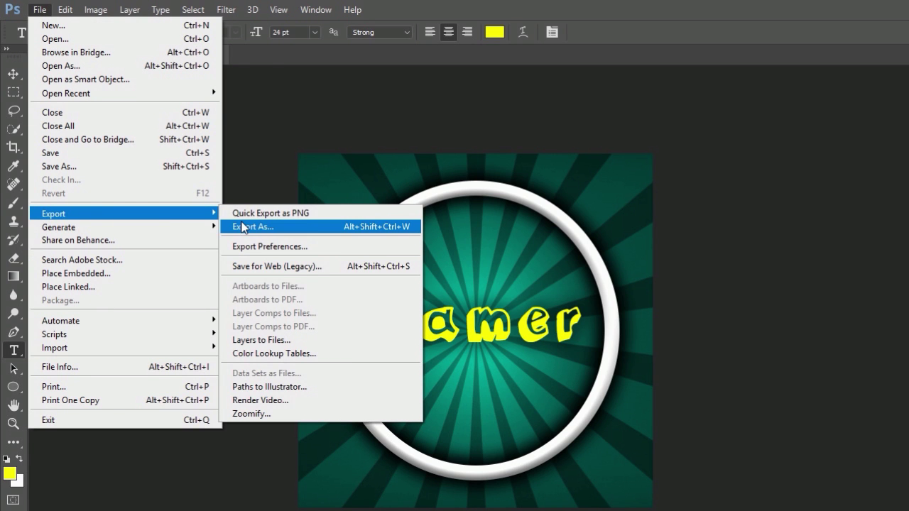
pyautogui.click(244, 226)
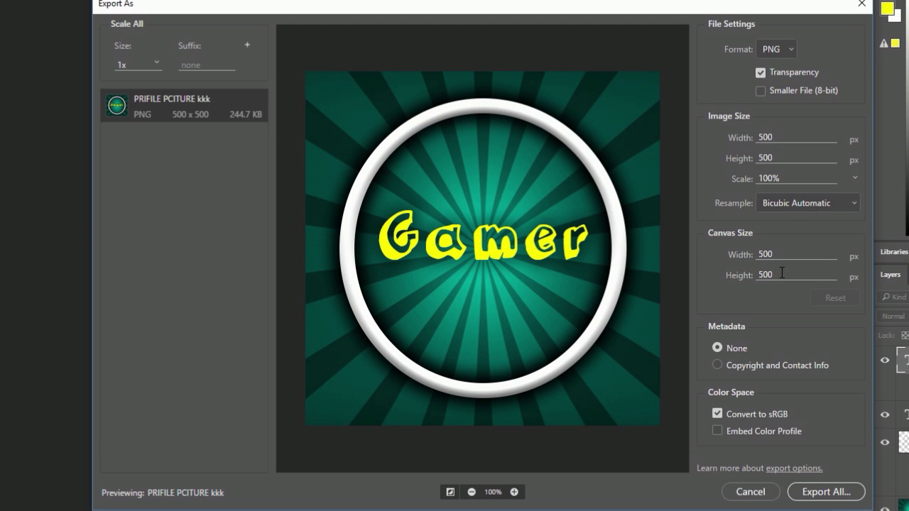
pyautogui.click(821, 493)
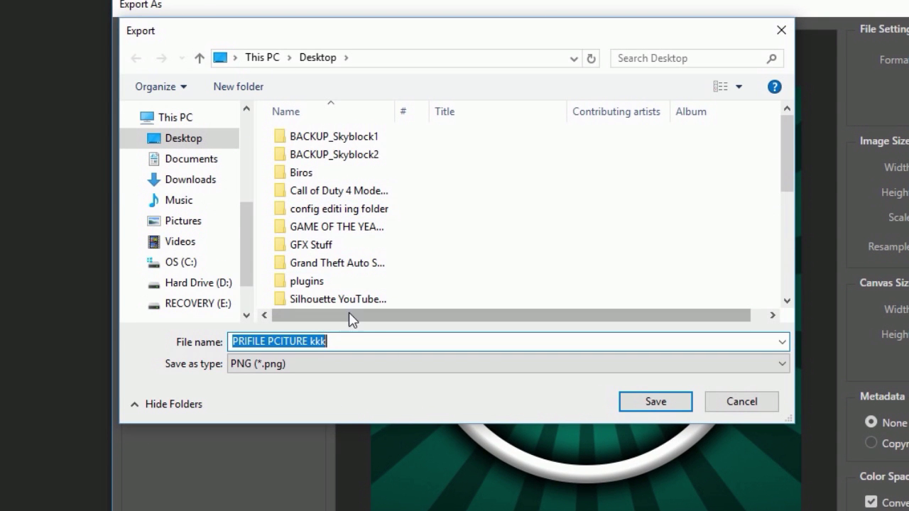
# Step: Save the PNG as 'rename it to whatever' on Hard Drive (D:)
pyautogui.write('rename')
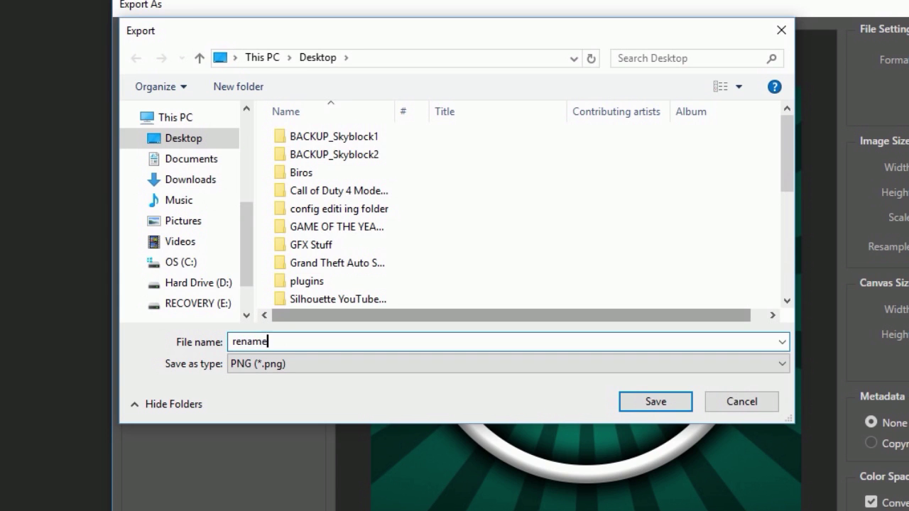
pyautogui.write(' it to whatever')
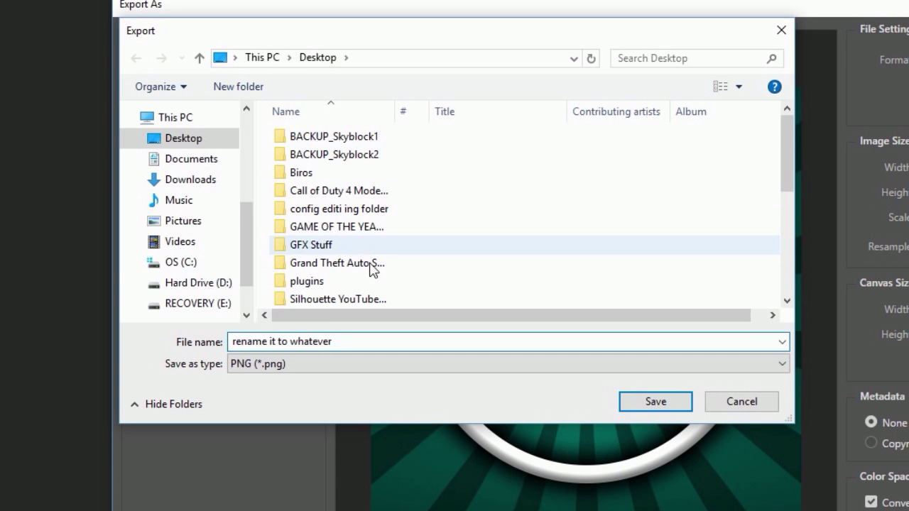
pyautogui.click(190, 158)
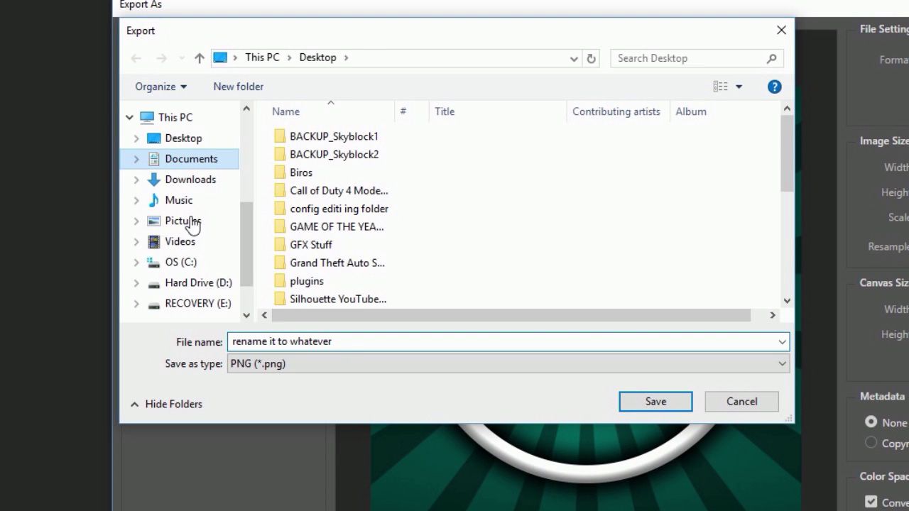
pyautogui.click(183, 139)
pyautogui.click(186, 242)
pyautogui.click(196, 284)
pyautogui.click(196, 303)
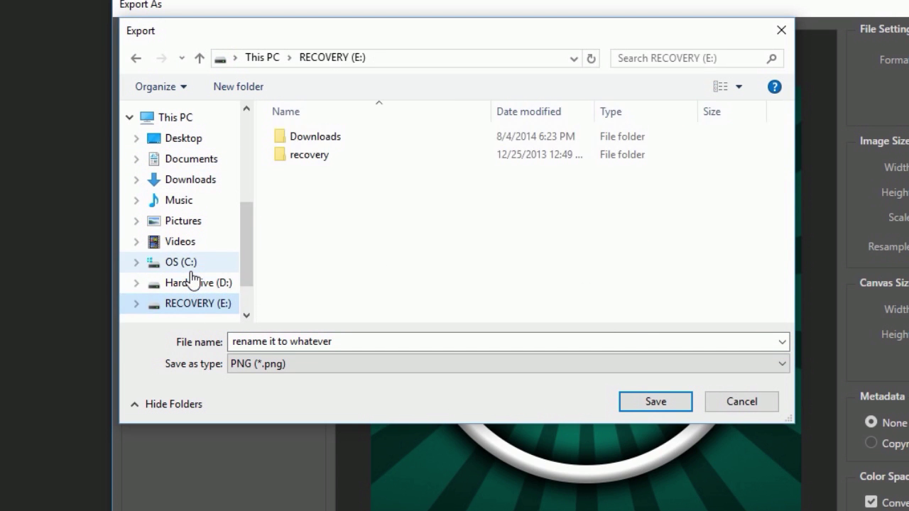
pyautogui.click(186, 264)
pyautogui.click(198, 283)
pyautogui.click(655, 401)
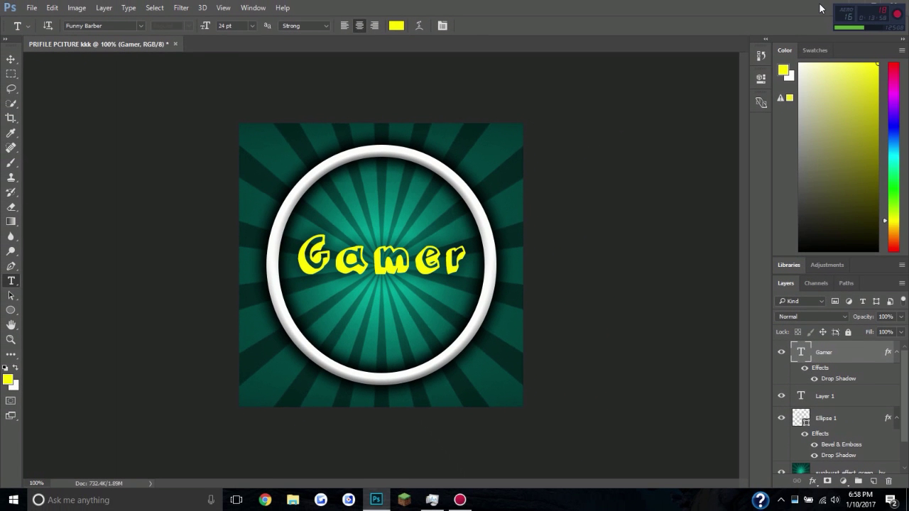
# Step: Minimize Photoshop and browse to Hard Drive (D:) in File Explorer
pyautogui.doubleClick(816, 4)
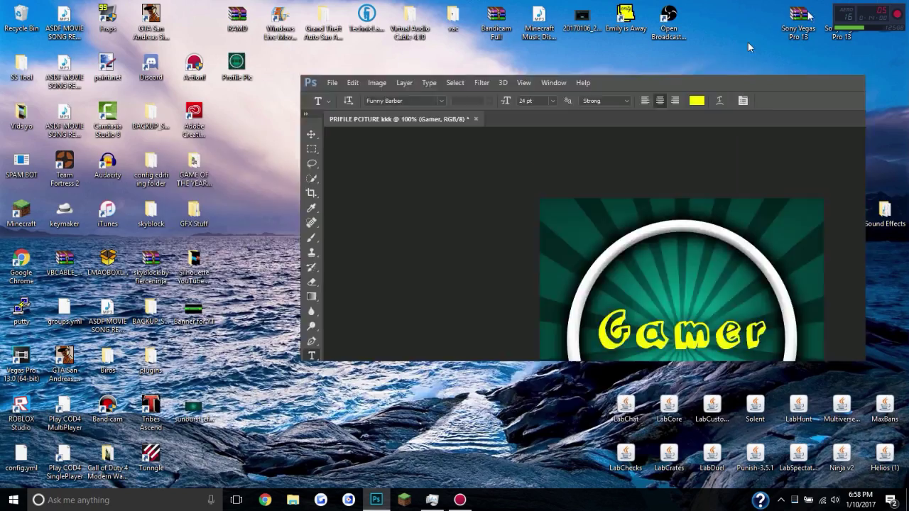
pyautogui.click(691, 135)
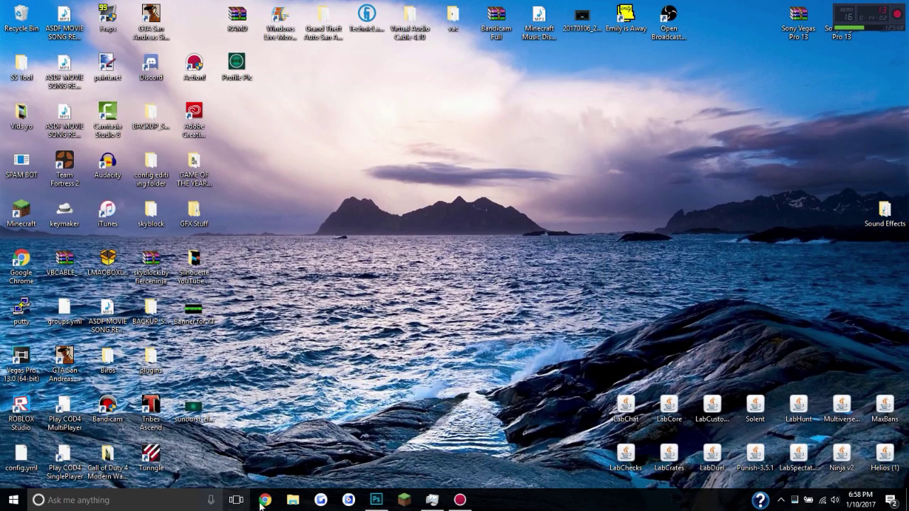
pyautogui.click(292, 500)
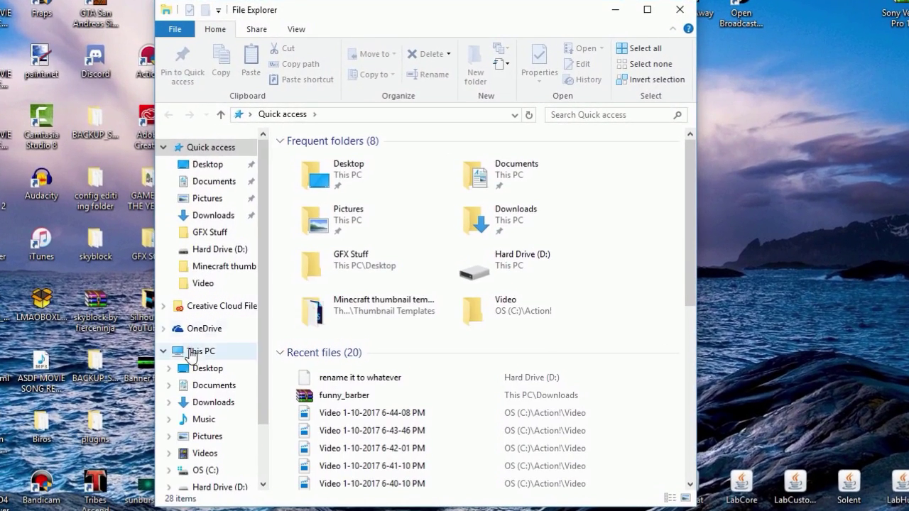
pyautogui.click(239, 228)
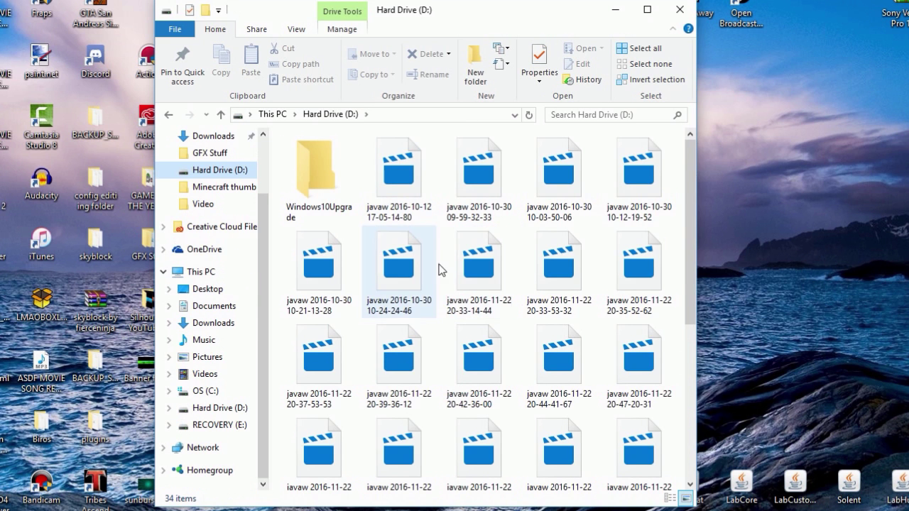
pyautogui.scroll(-5, 687, 284)
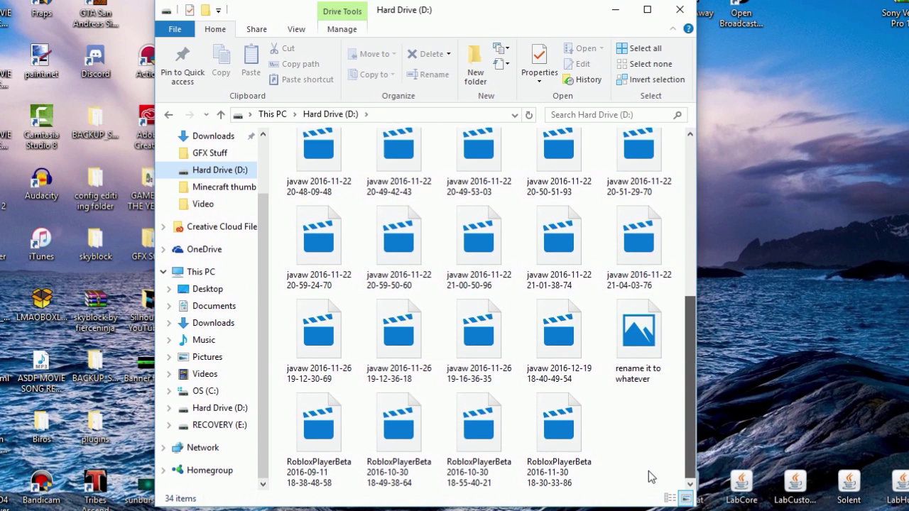
# Step: View the exported 'rename it to whatever' PNG in Photos, then close Photos and Explorer
pyautogui.click(637, 372)
pyautogui.doubleClick(636, 372)
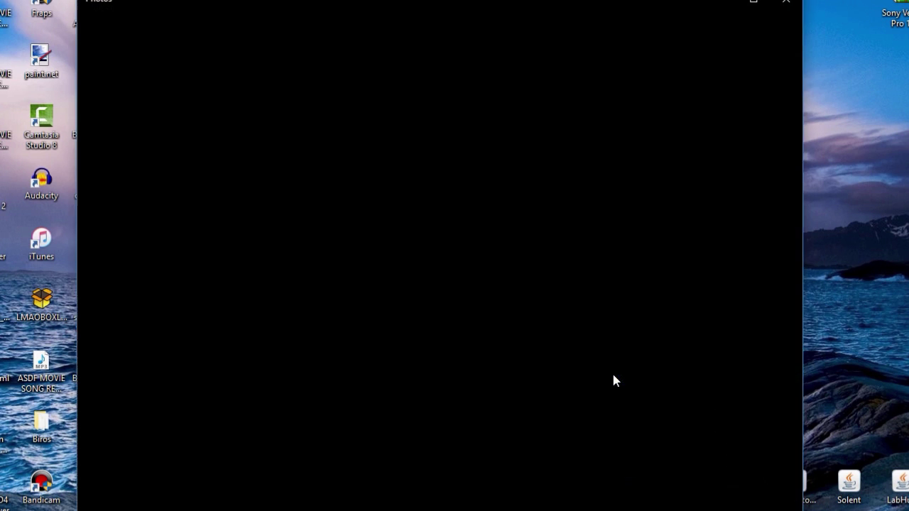
pyautogui.click(754, 3)
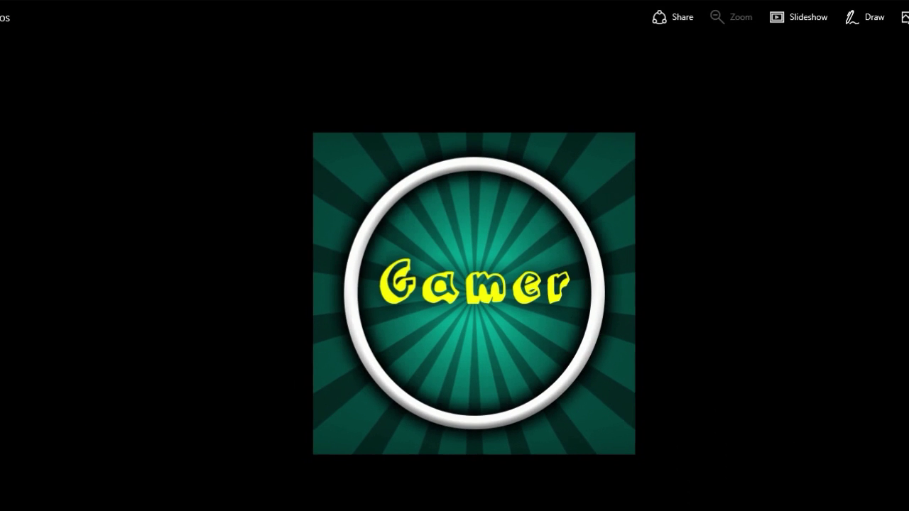
pyautogui.click(512, 481)
pyautogui.click(513, 481)
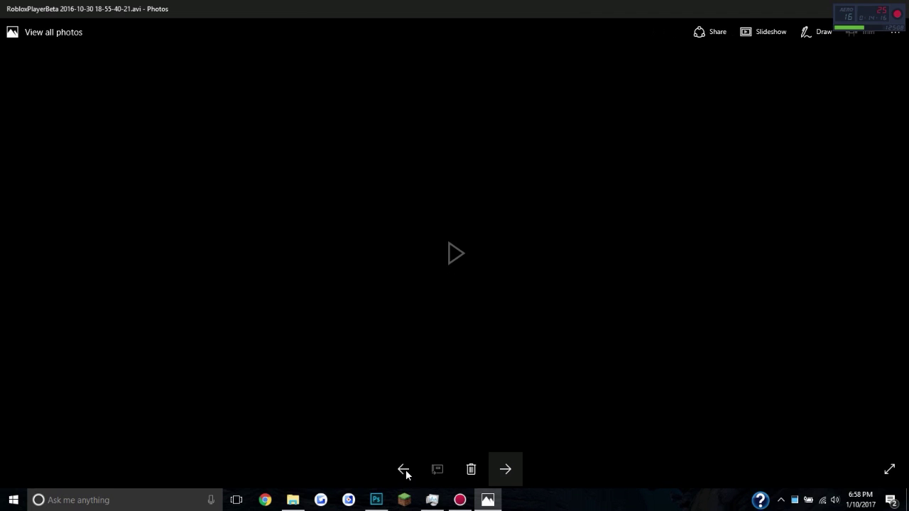
pyautogui.doubleClick(769, 5)
pyautogui.click(697, 69)
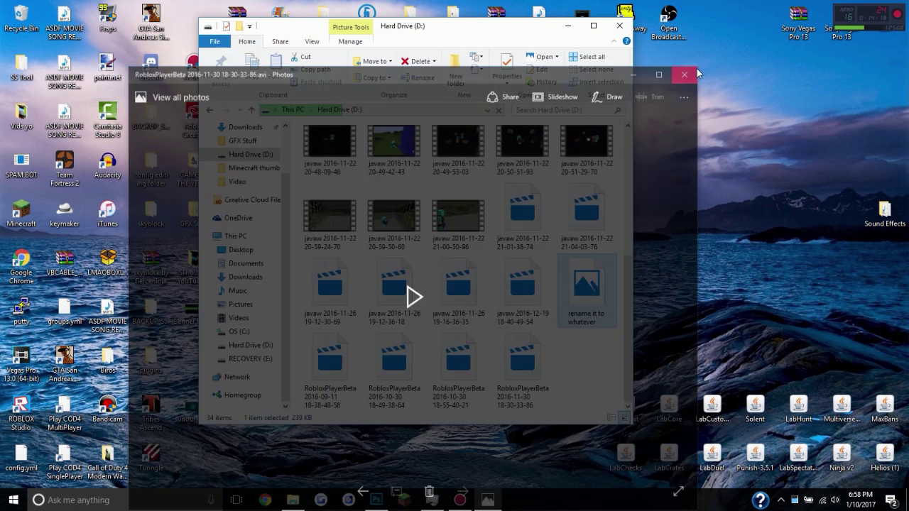
pyautogui.click(619, 26)
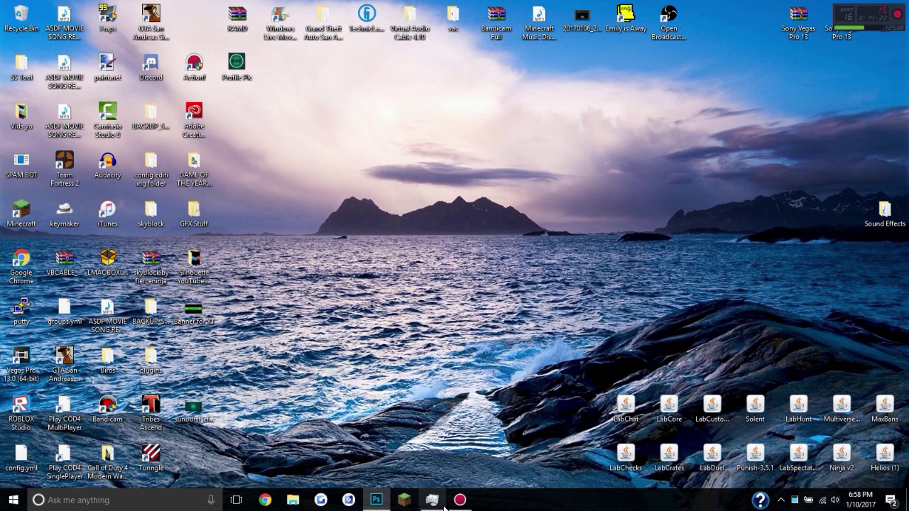
# Step: Restore the Mirillis Action! window and stop the recording at about 14:36
pyautogui.moveTo(460, 501)
pyautogui.click(493, 409)
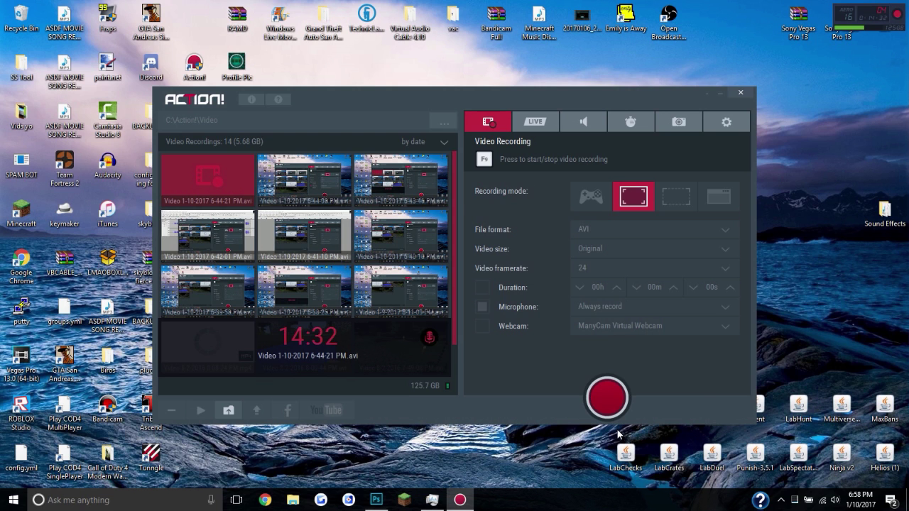
pyautogui.click(612, 393)
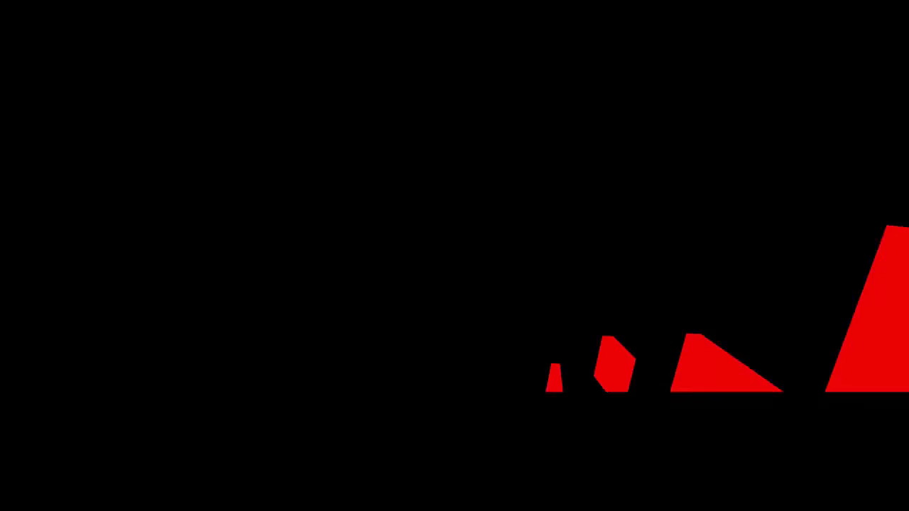